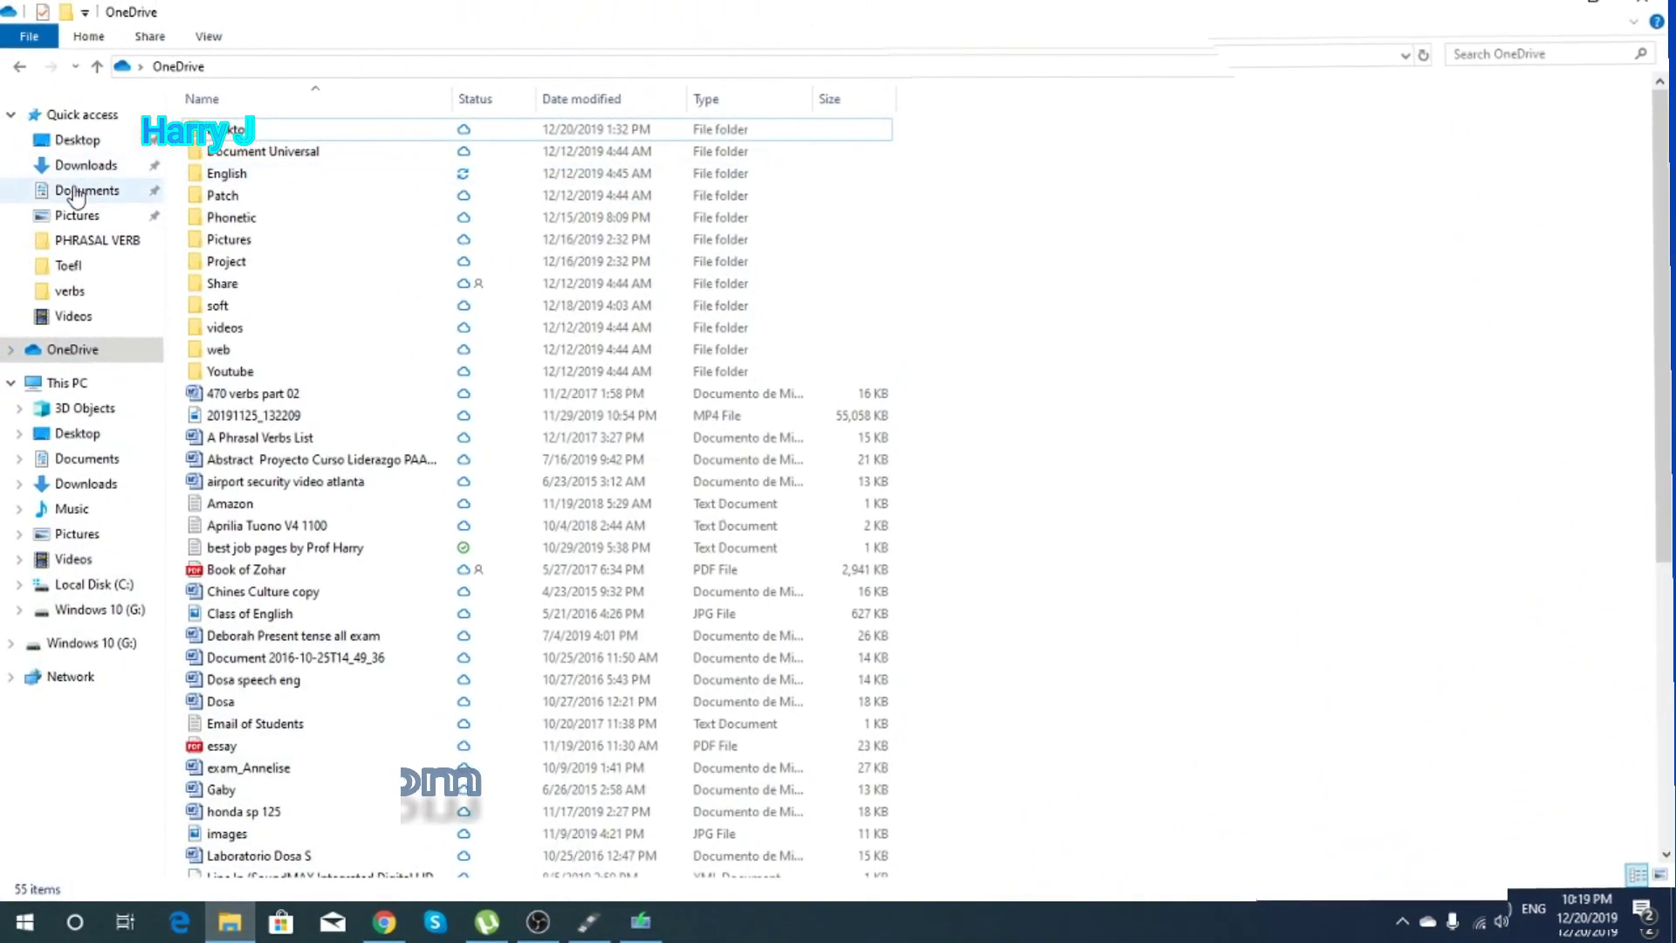
# Open the 'Windows 10 Pro v1903 x64 en-US Activated-KBO' folder from Downloads
pyautogui.click(86, 165)
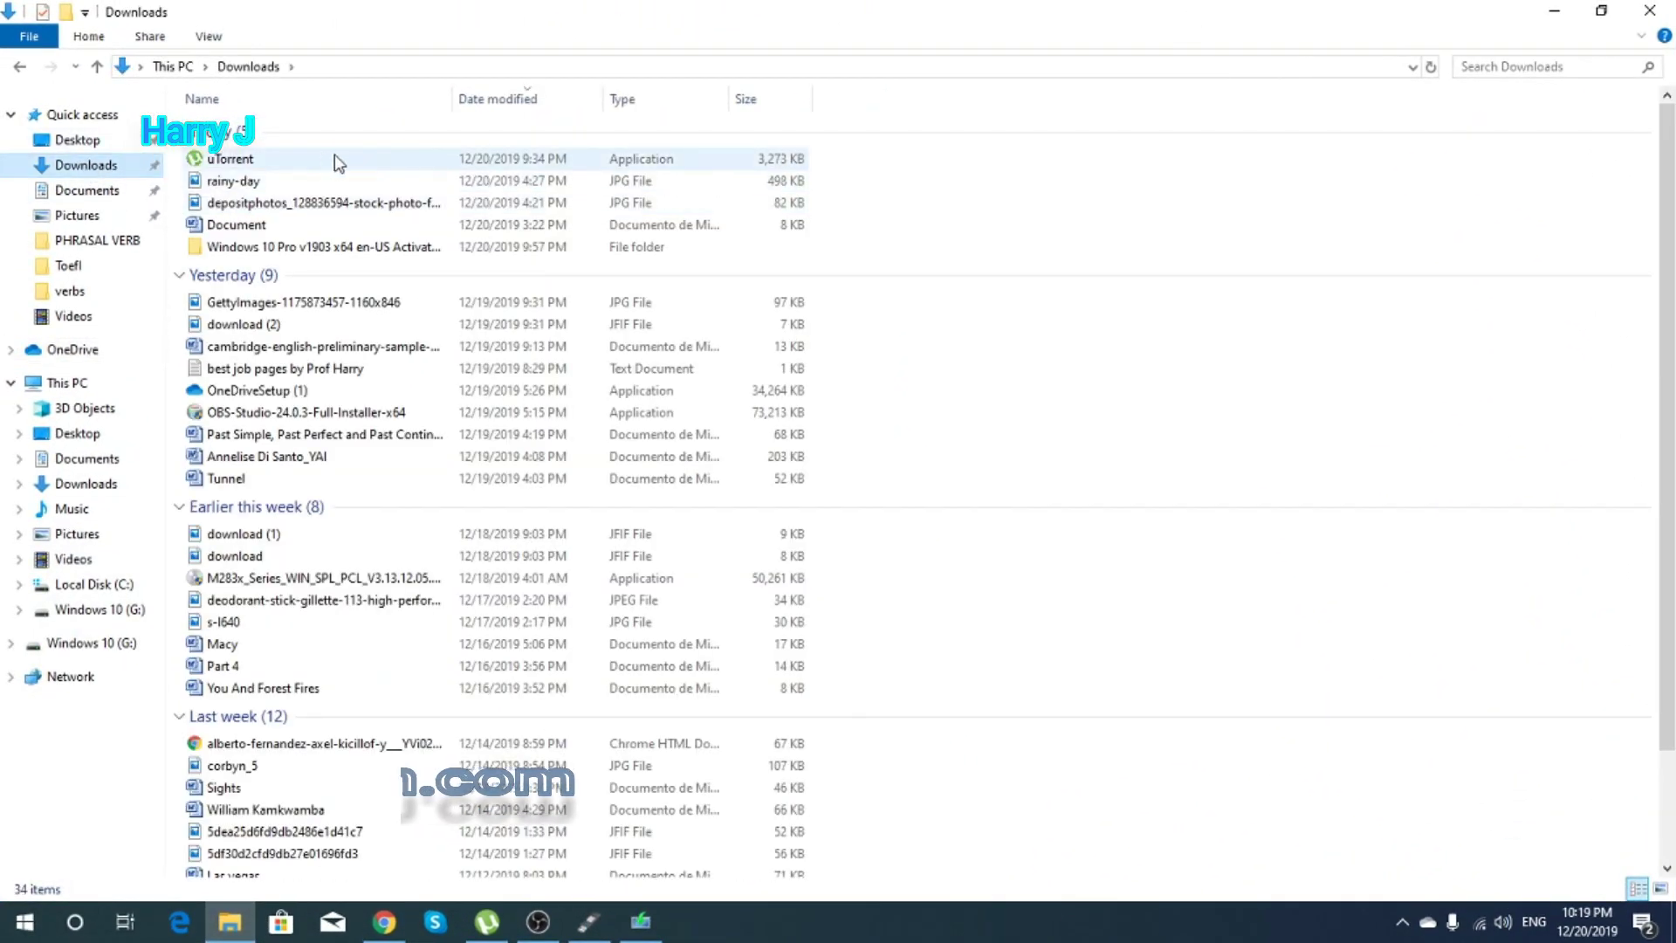
pyautogui.doubleClick(280, 247)
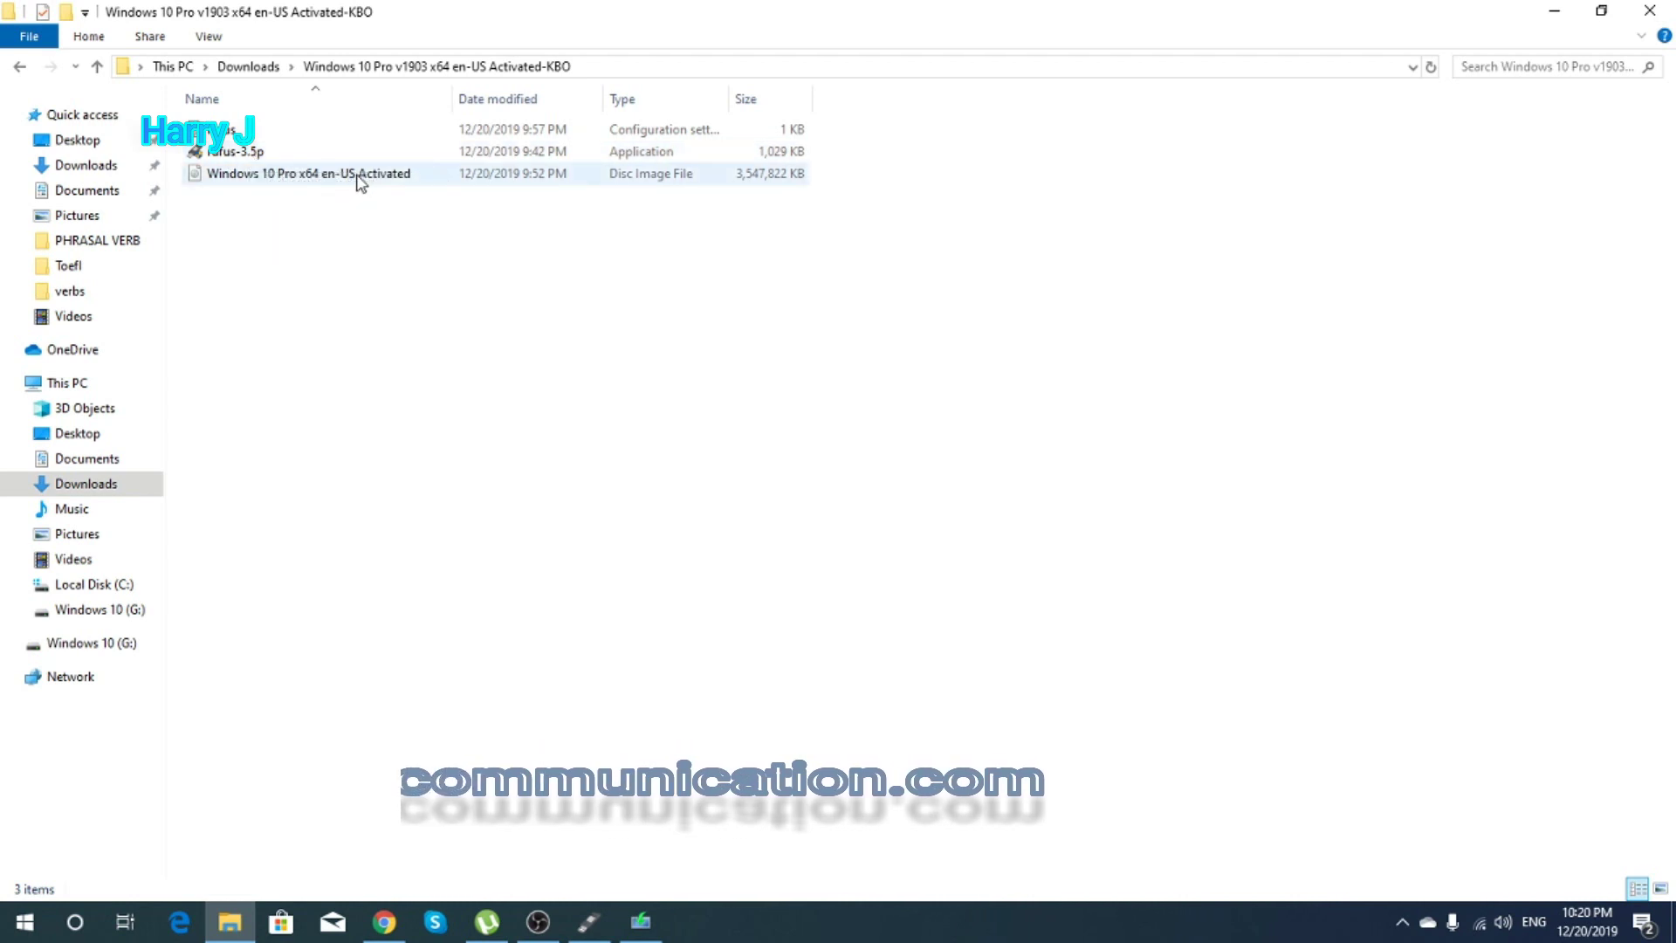
pyautogui.moveTo(360, 182)
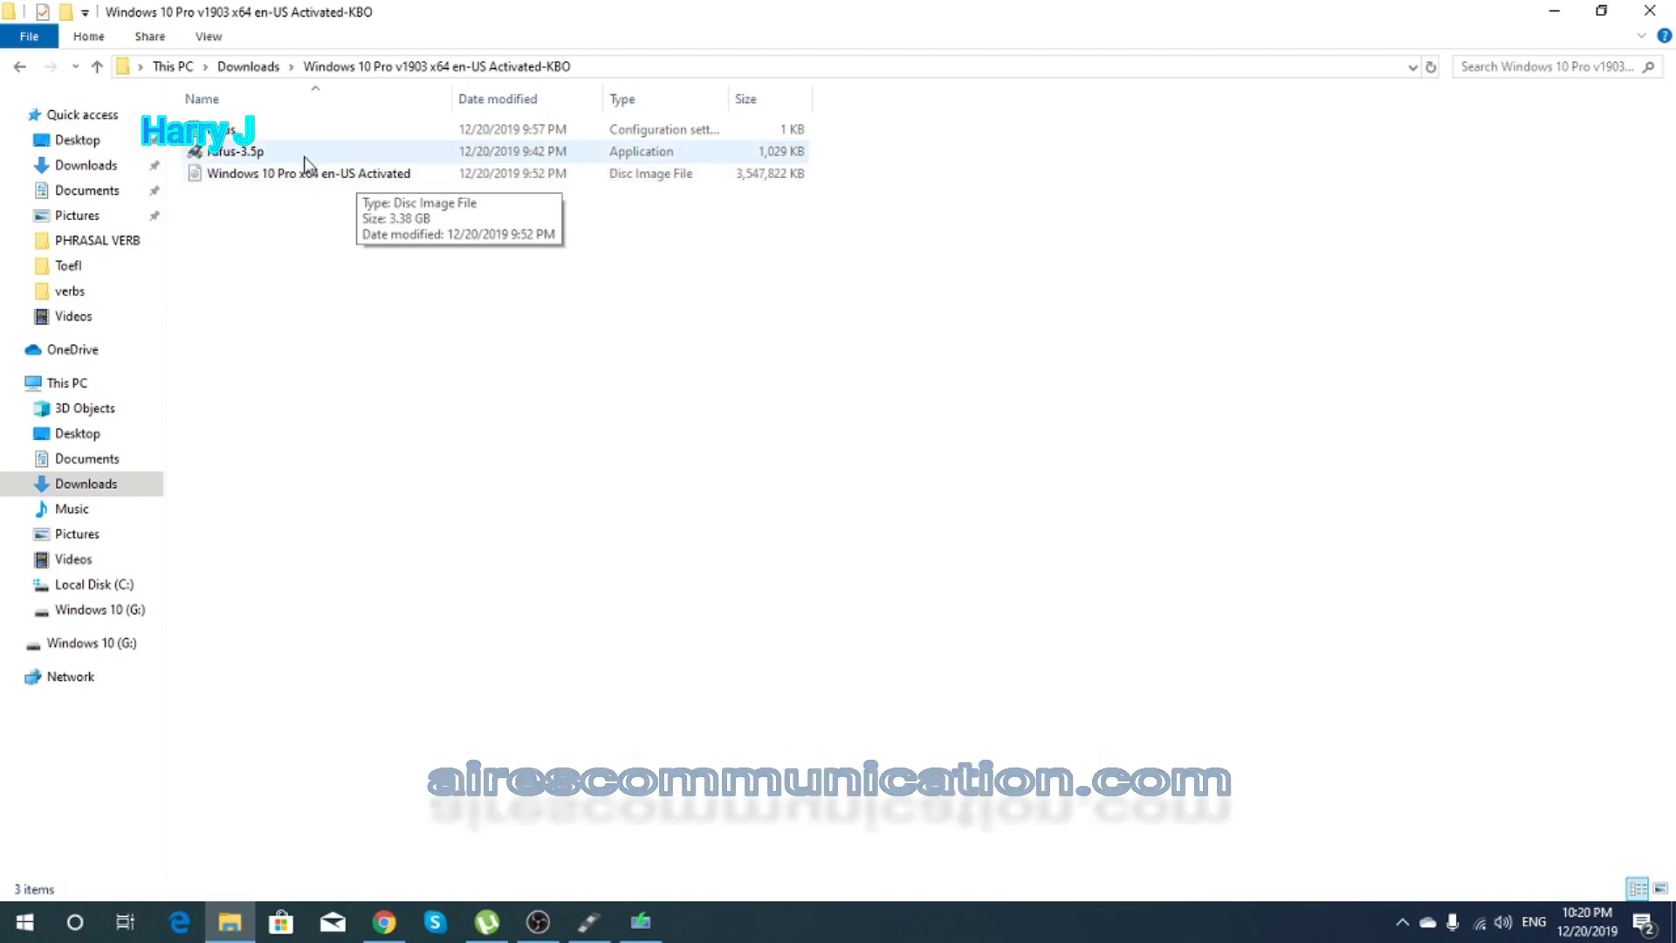
# Launch rufus-3.5p and keep the 16 GB Windows 10 (G:) drive as the target device
pyautogui.doubleClick(279, 153)
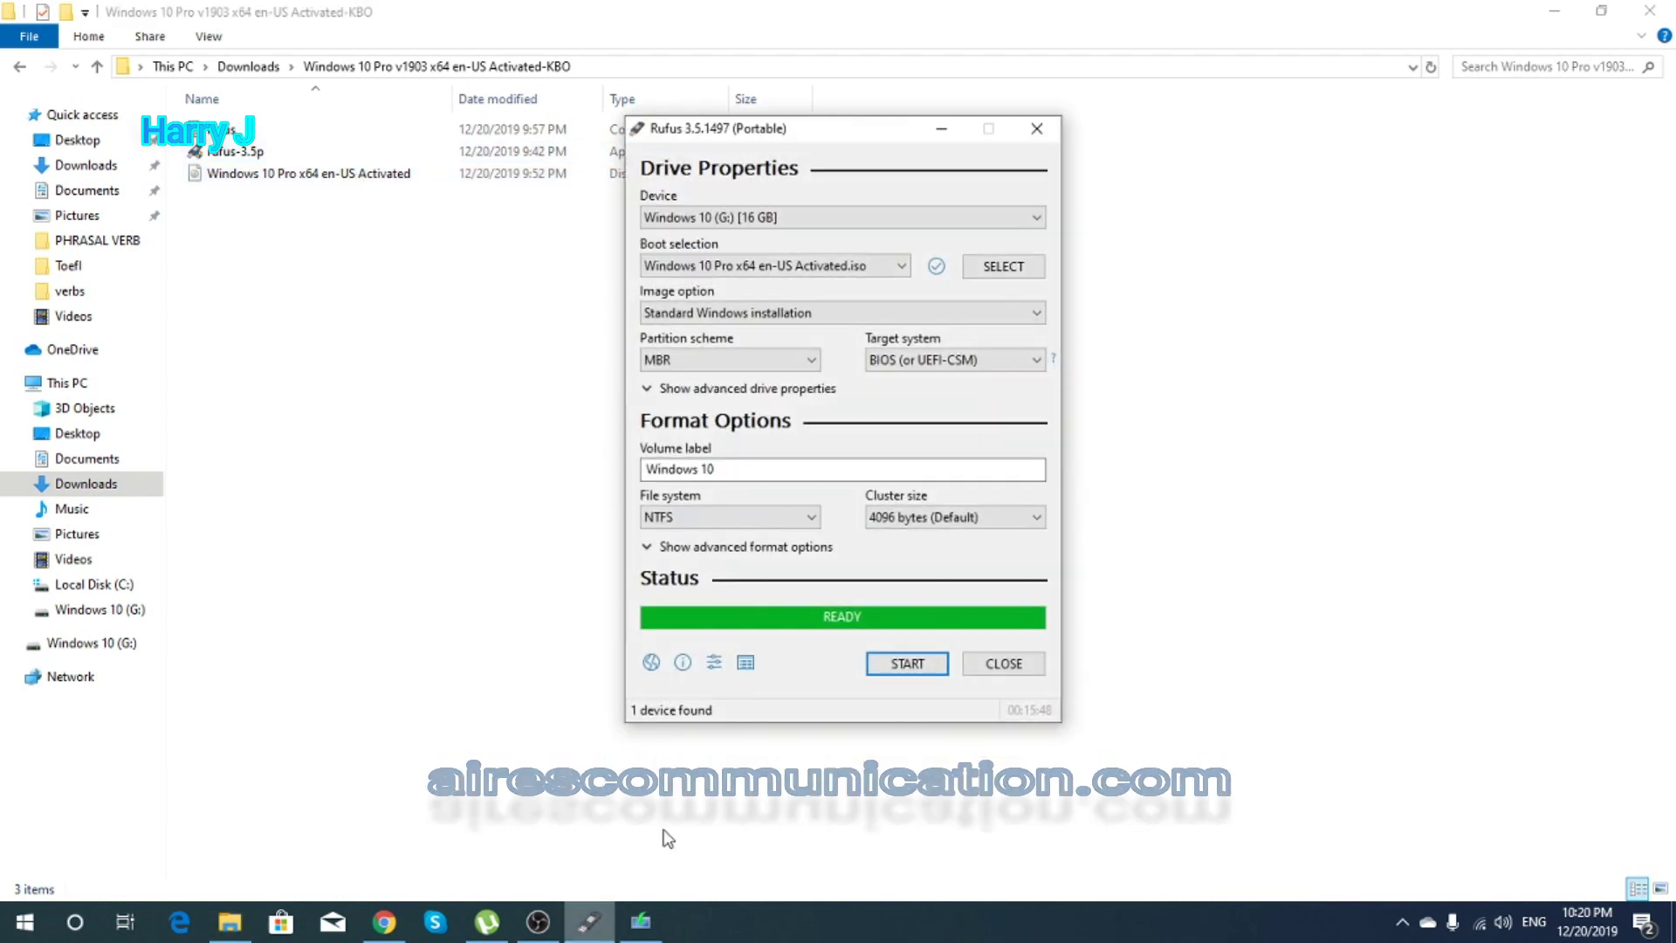
pyautogui.moveTo(882, 135); pyautogui.dragTo(907, 186)
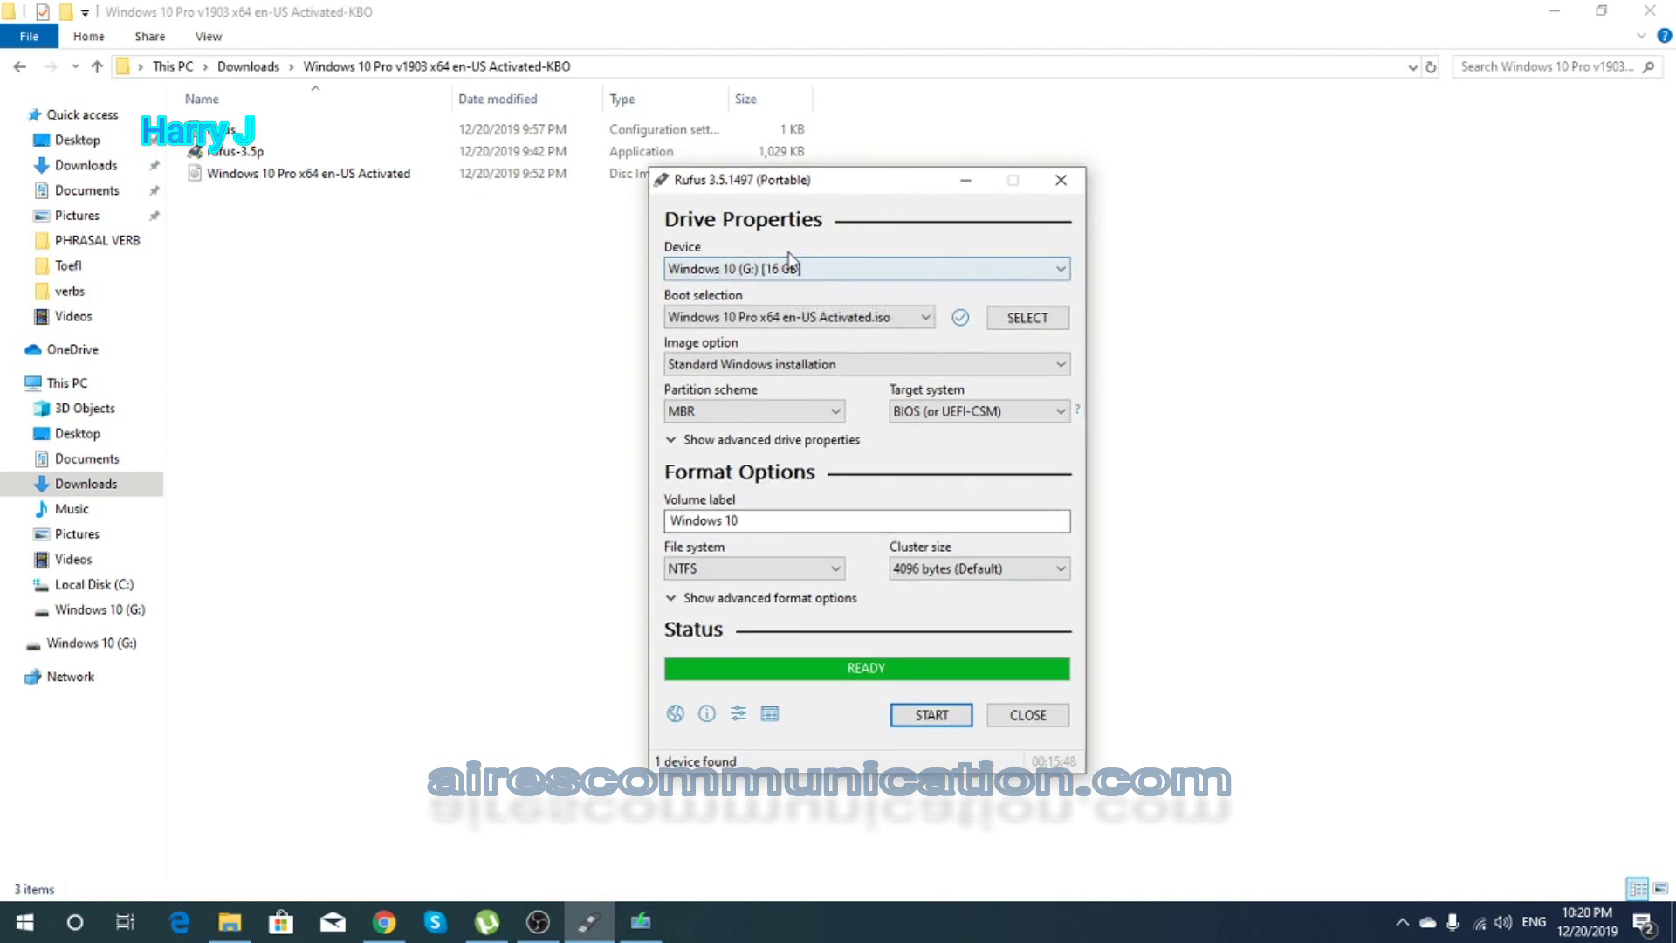
pyautogui.click(800, 269)
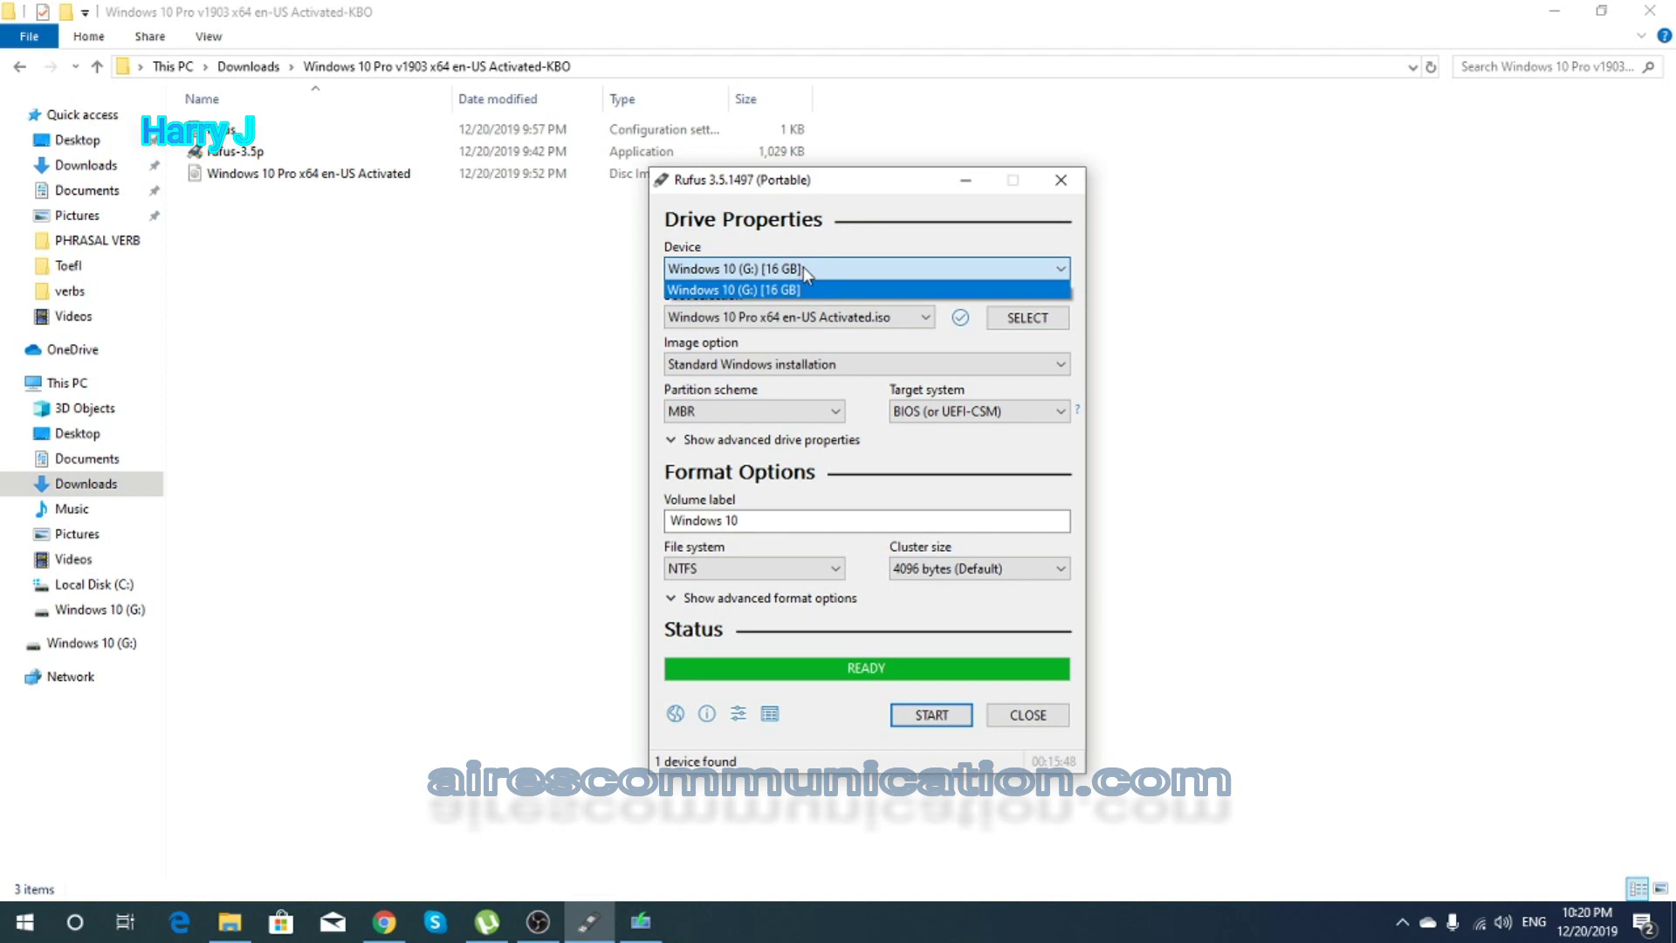
pyautogui.click(803, 269)
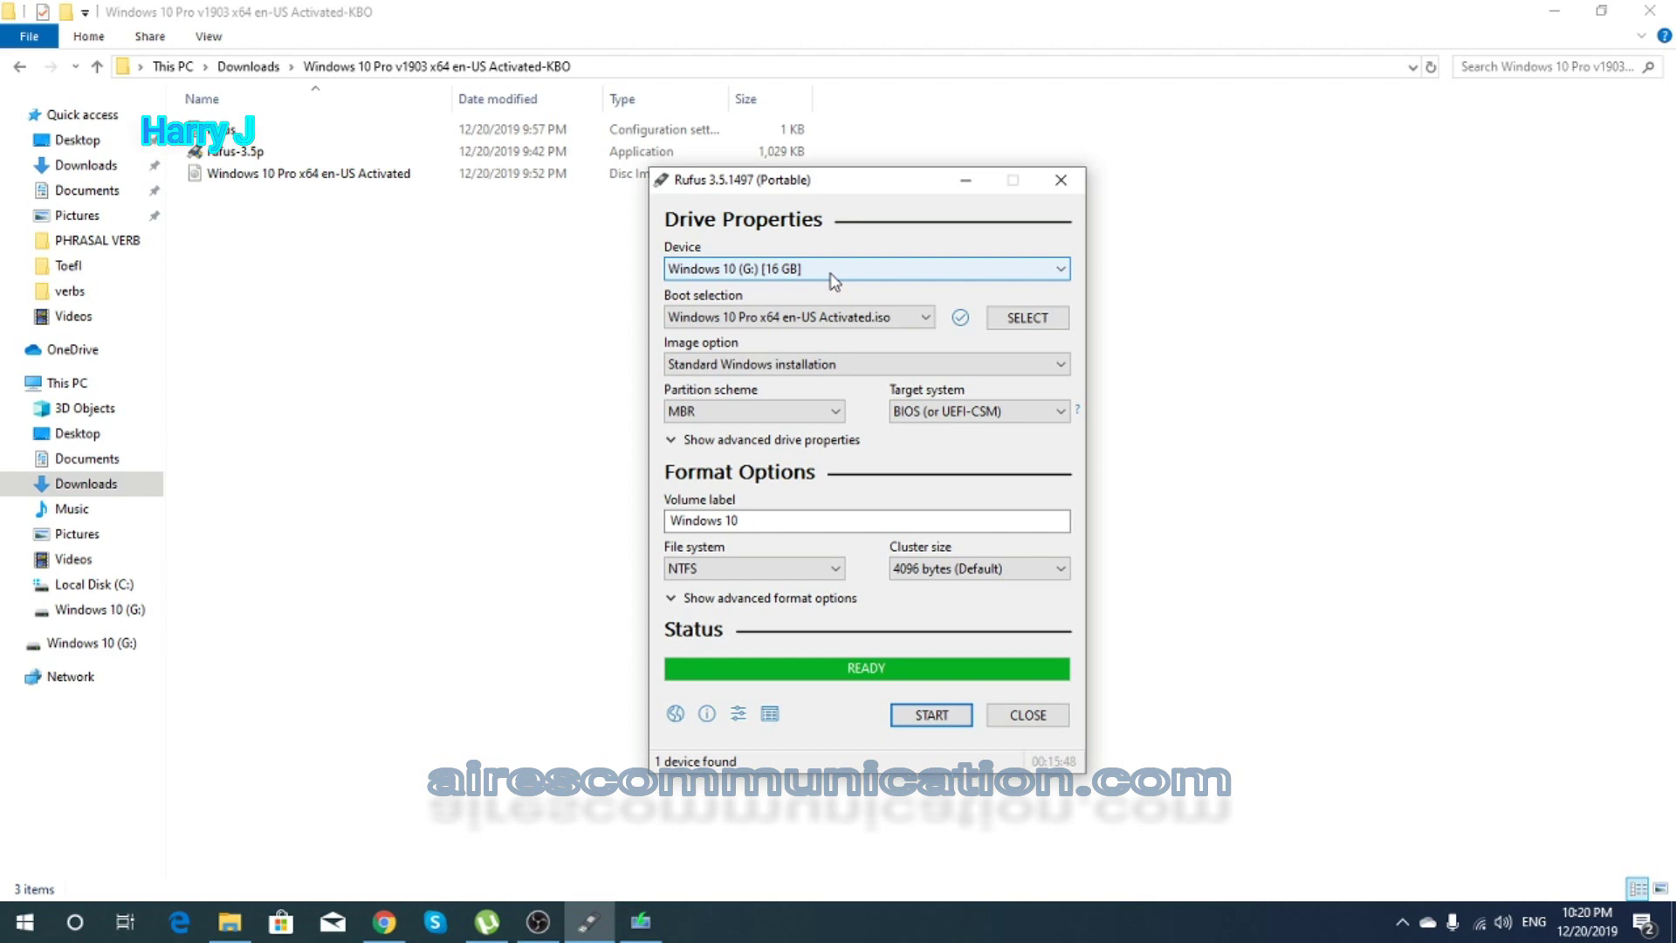
pyautogui.click(969, 278)
pyautogui.click(966, 273)
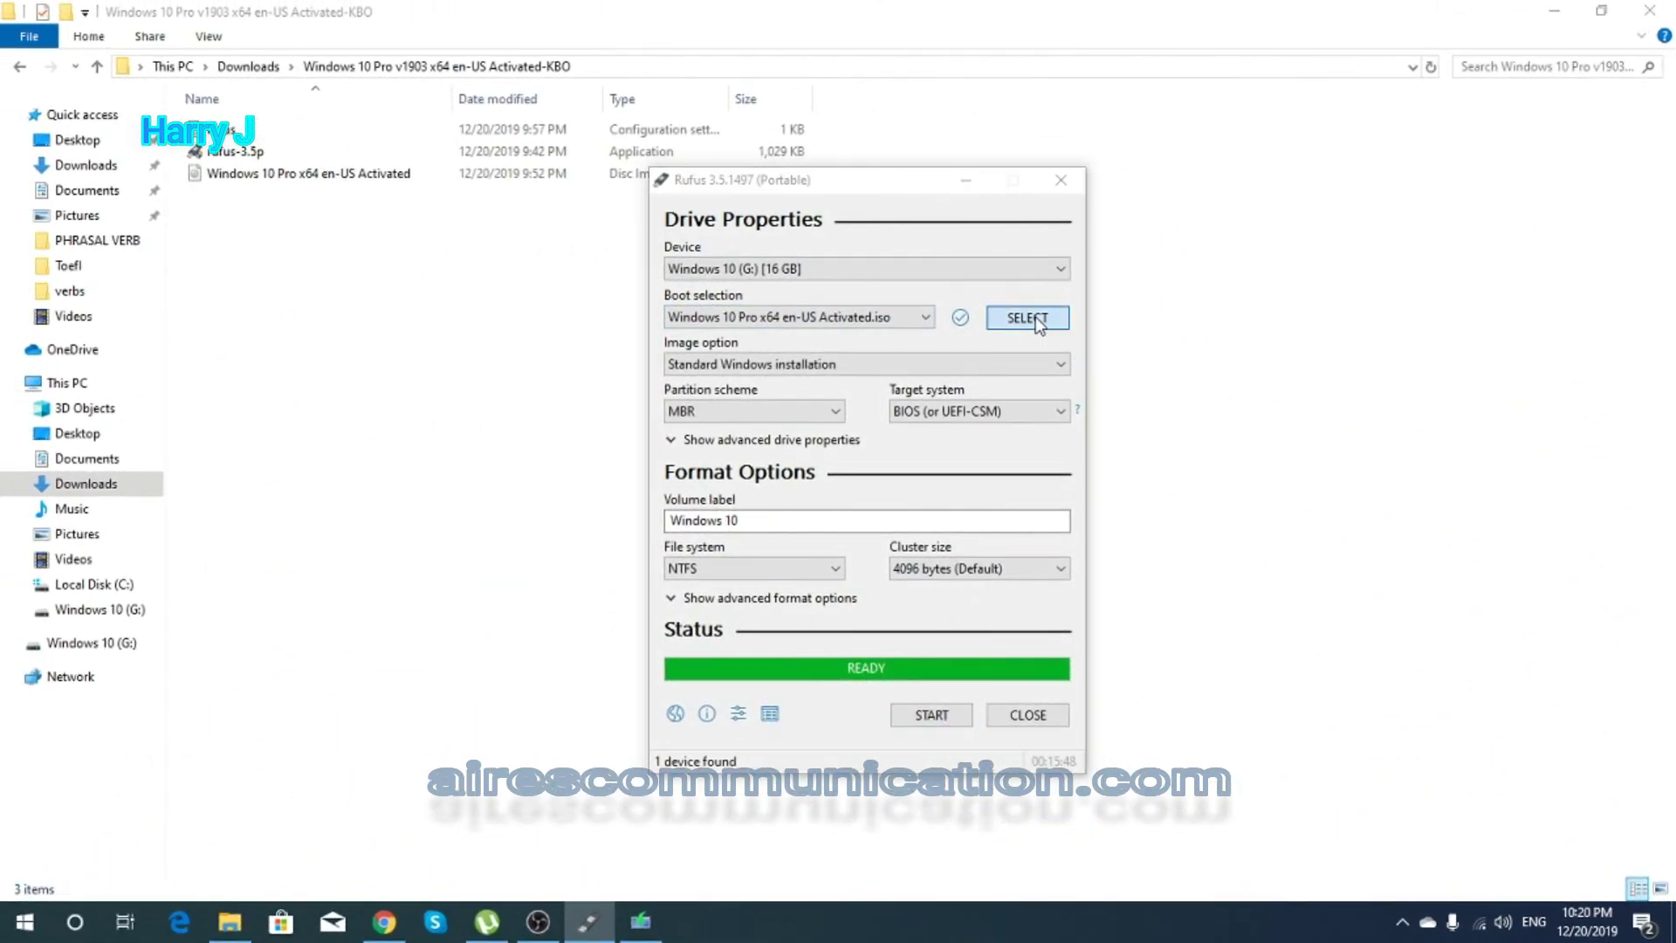
# Select the 'Windows 10 Pro x64 en-US Activated' ISO as the boot image
pyautogui.click(1039, 318)
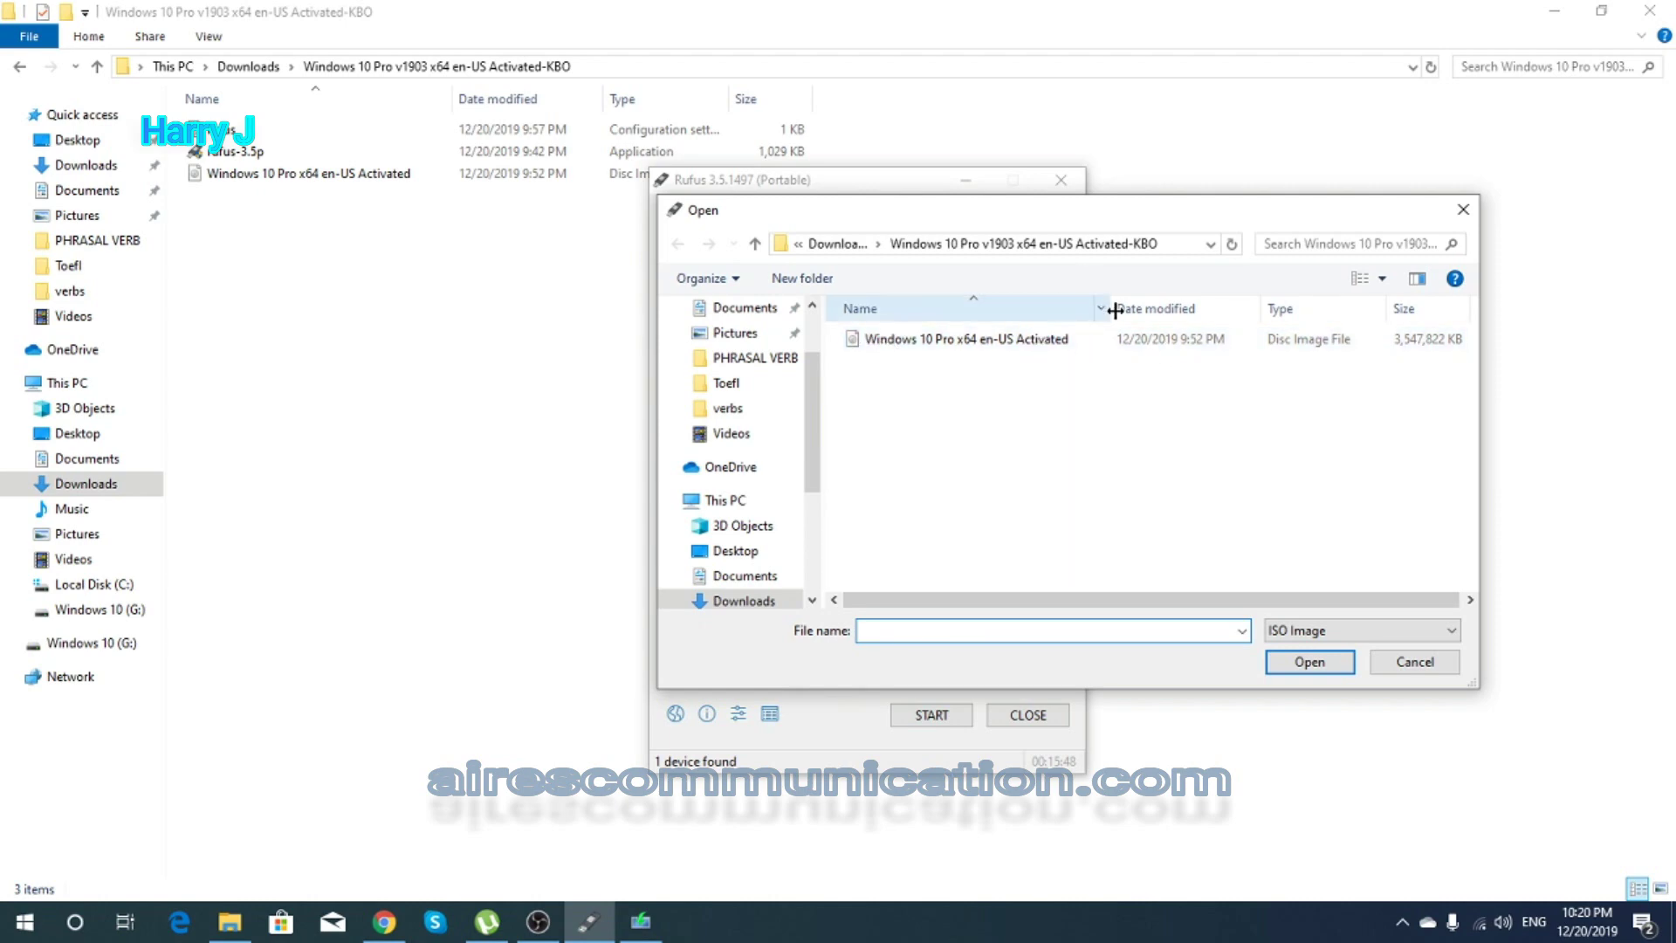
pyautogui.moveTo(1115, 309); pyautogui.dragTo(1224, 310)
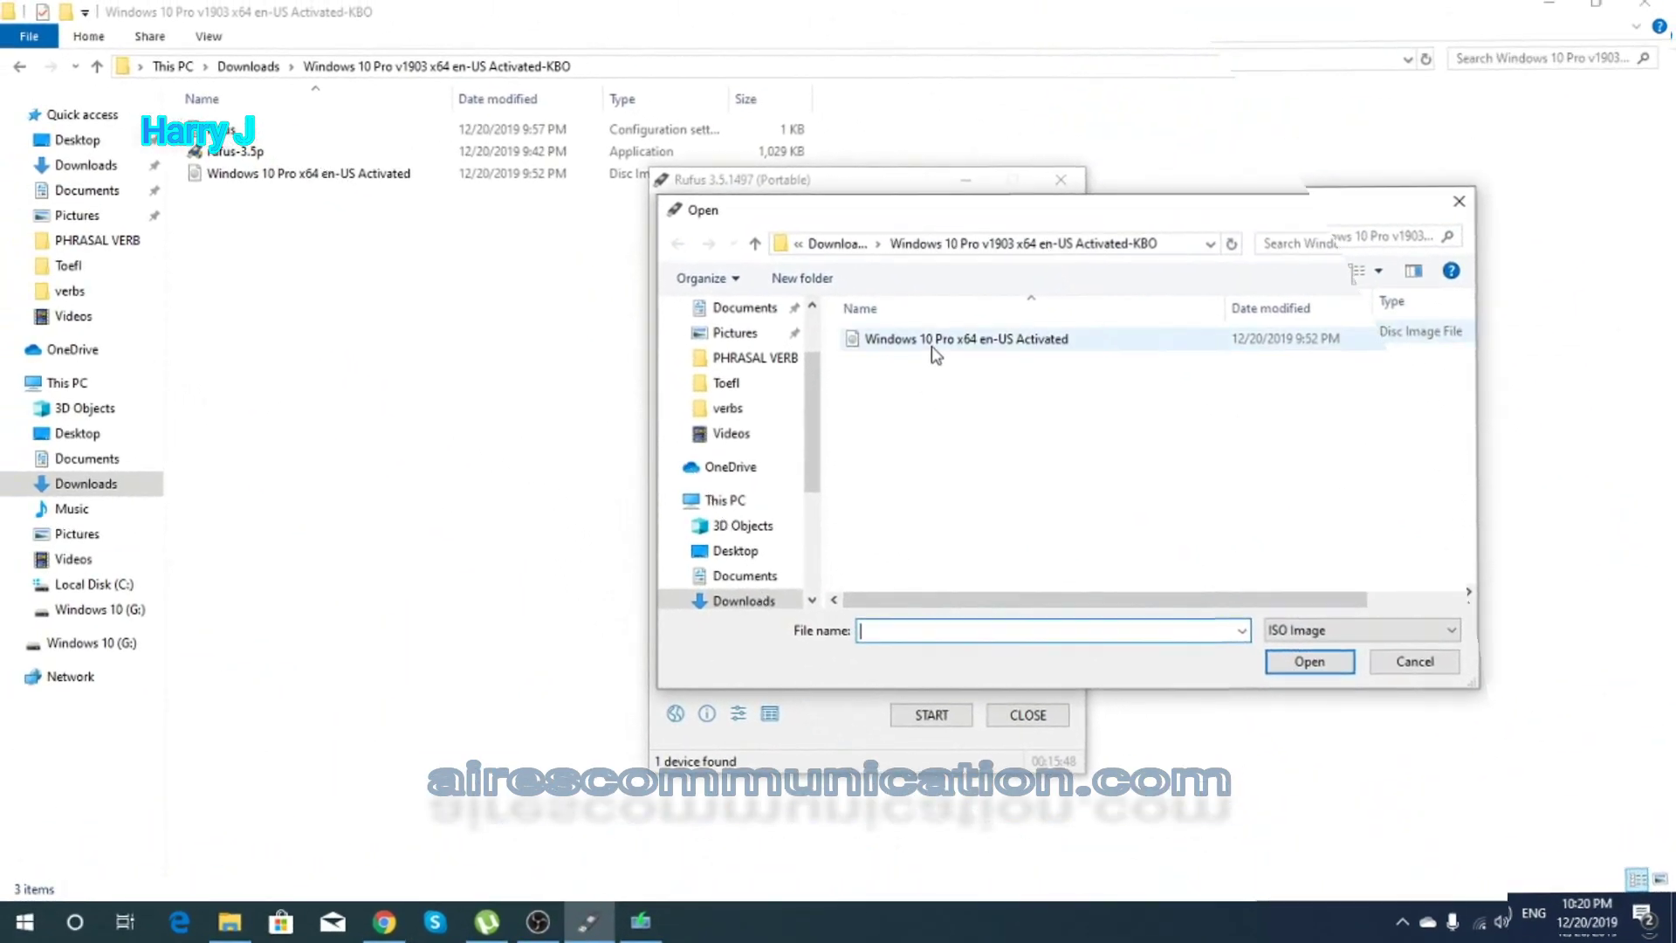
pyautogui.click(936, 353)
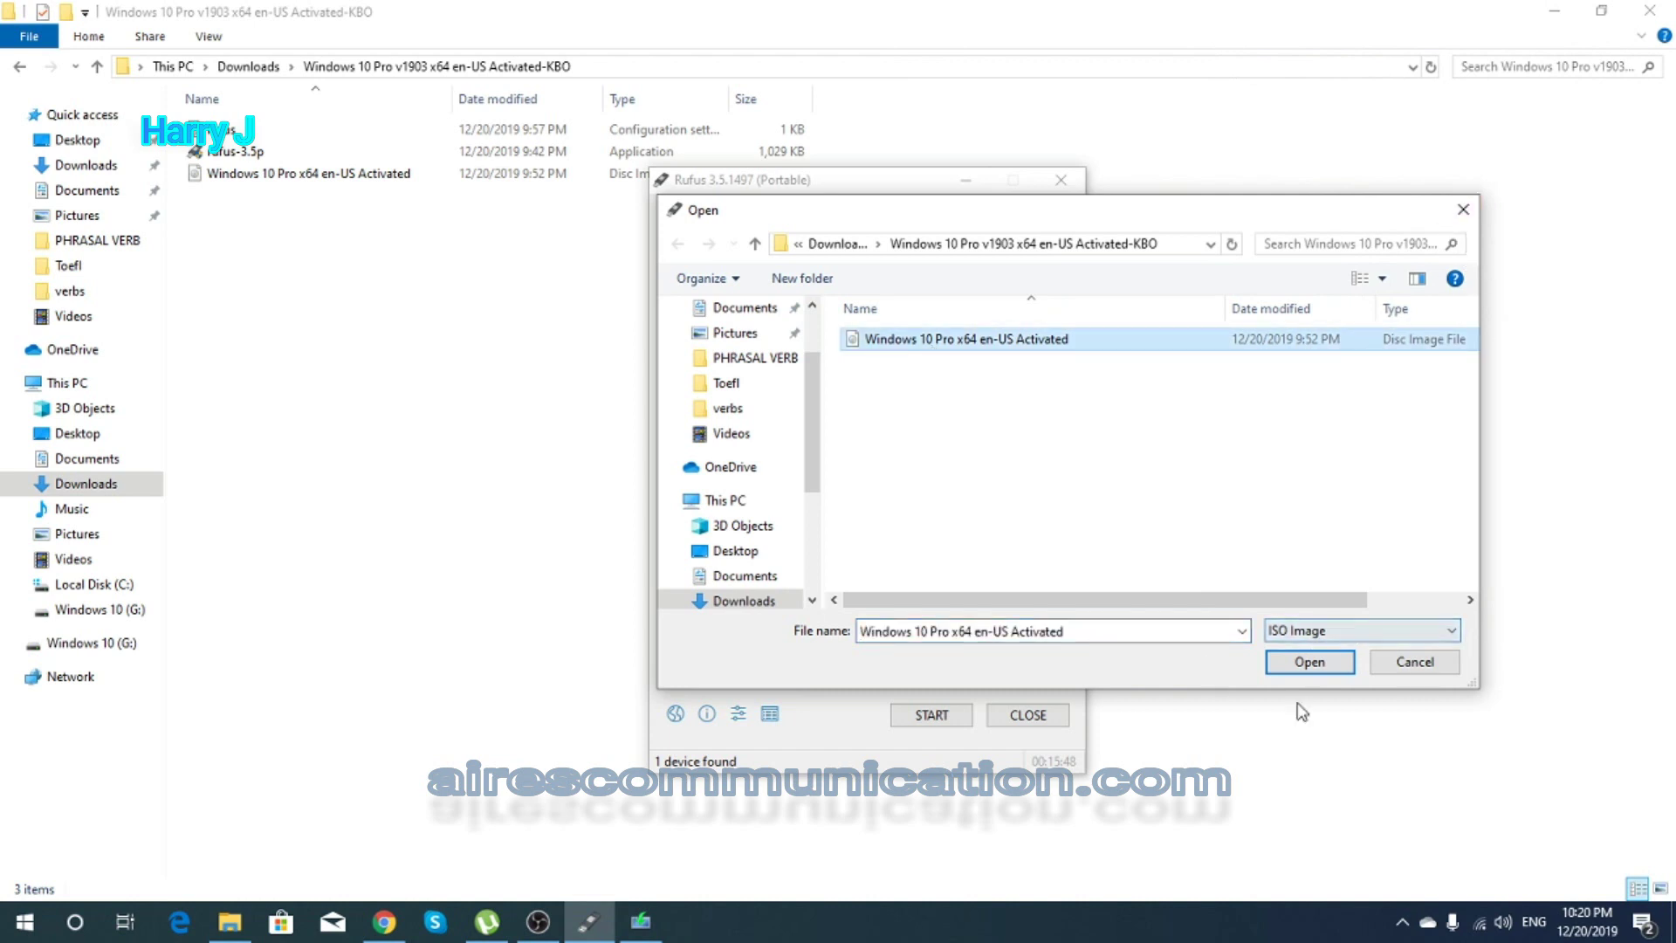
pyautogui.click(1309, 667)
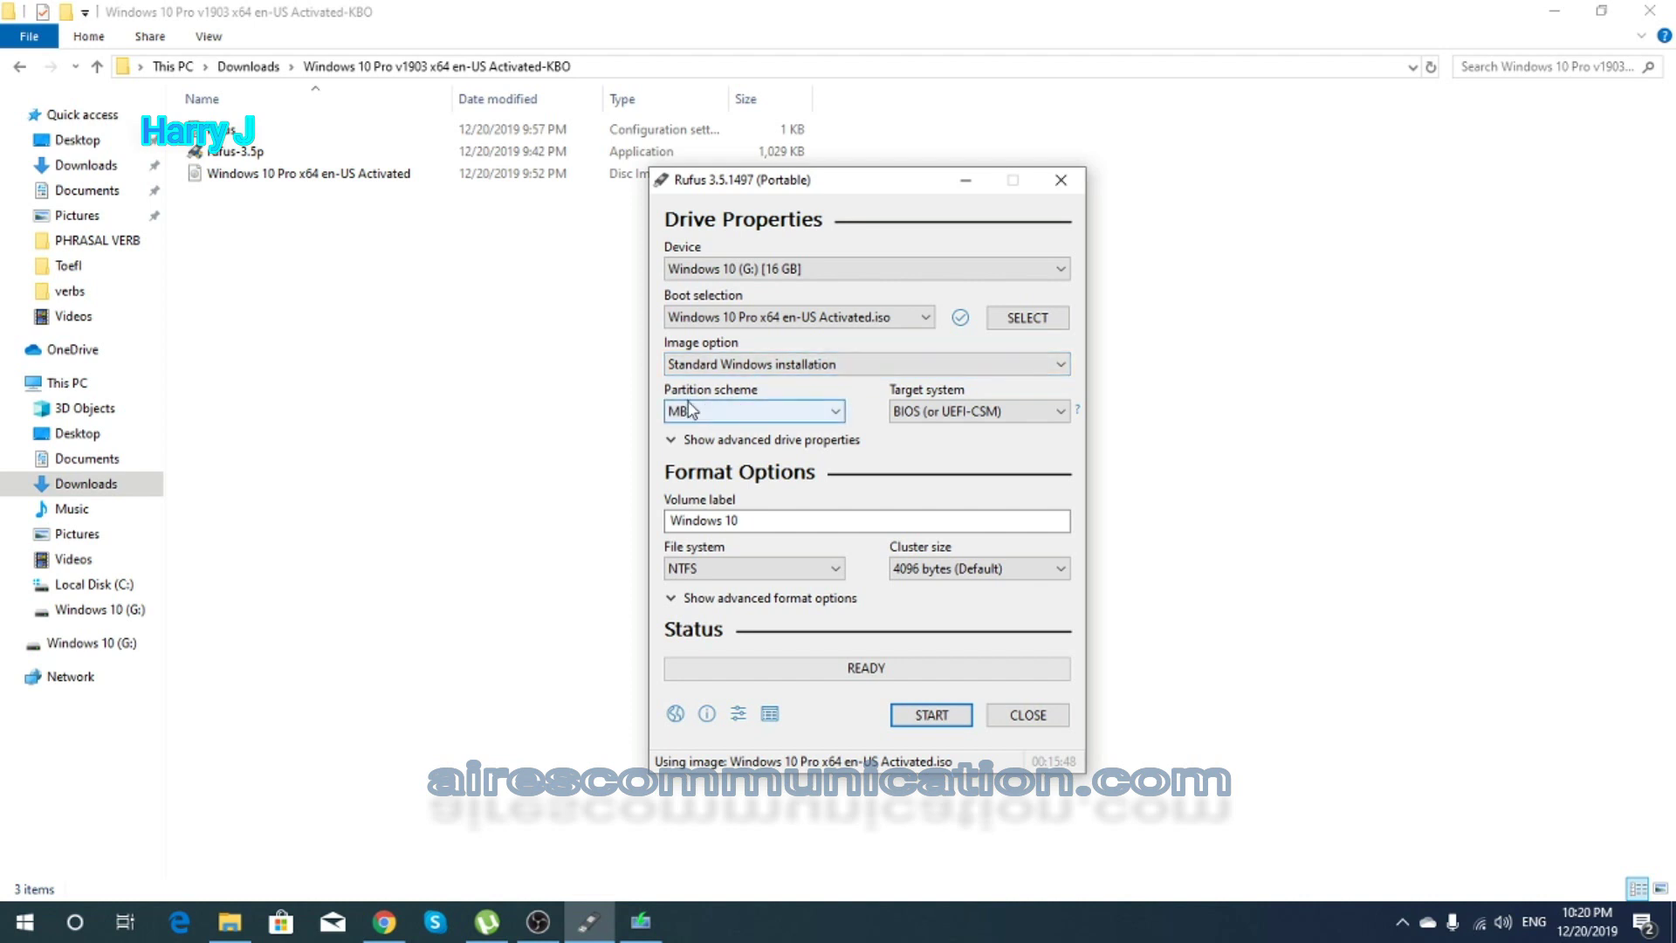
pyautogui.click(784, 411)
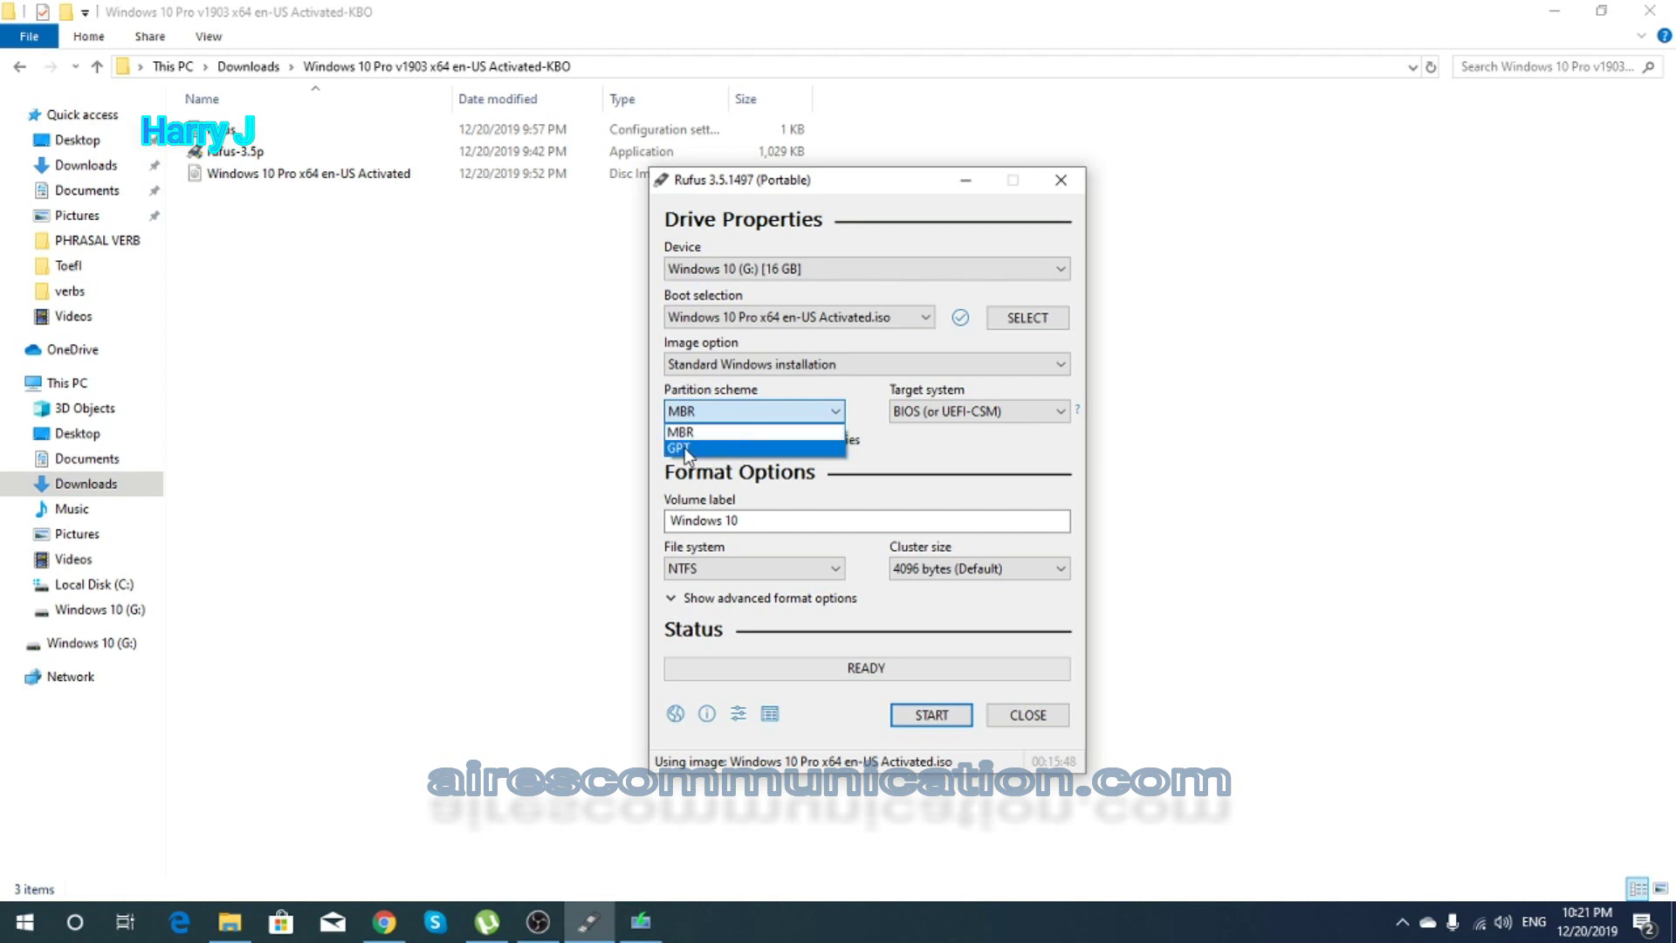
pyautogui.click(761, 410)
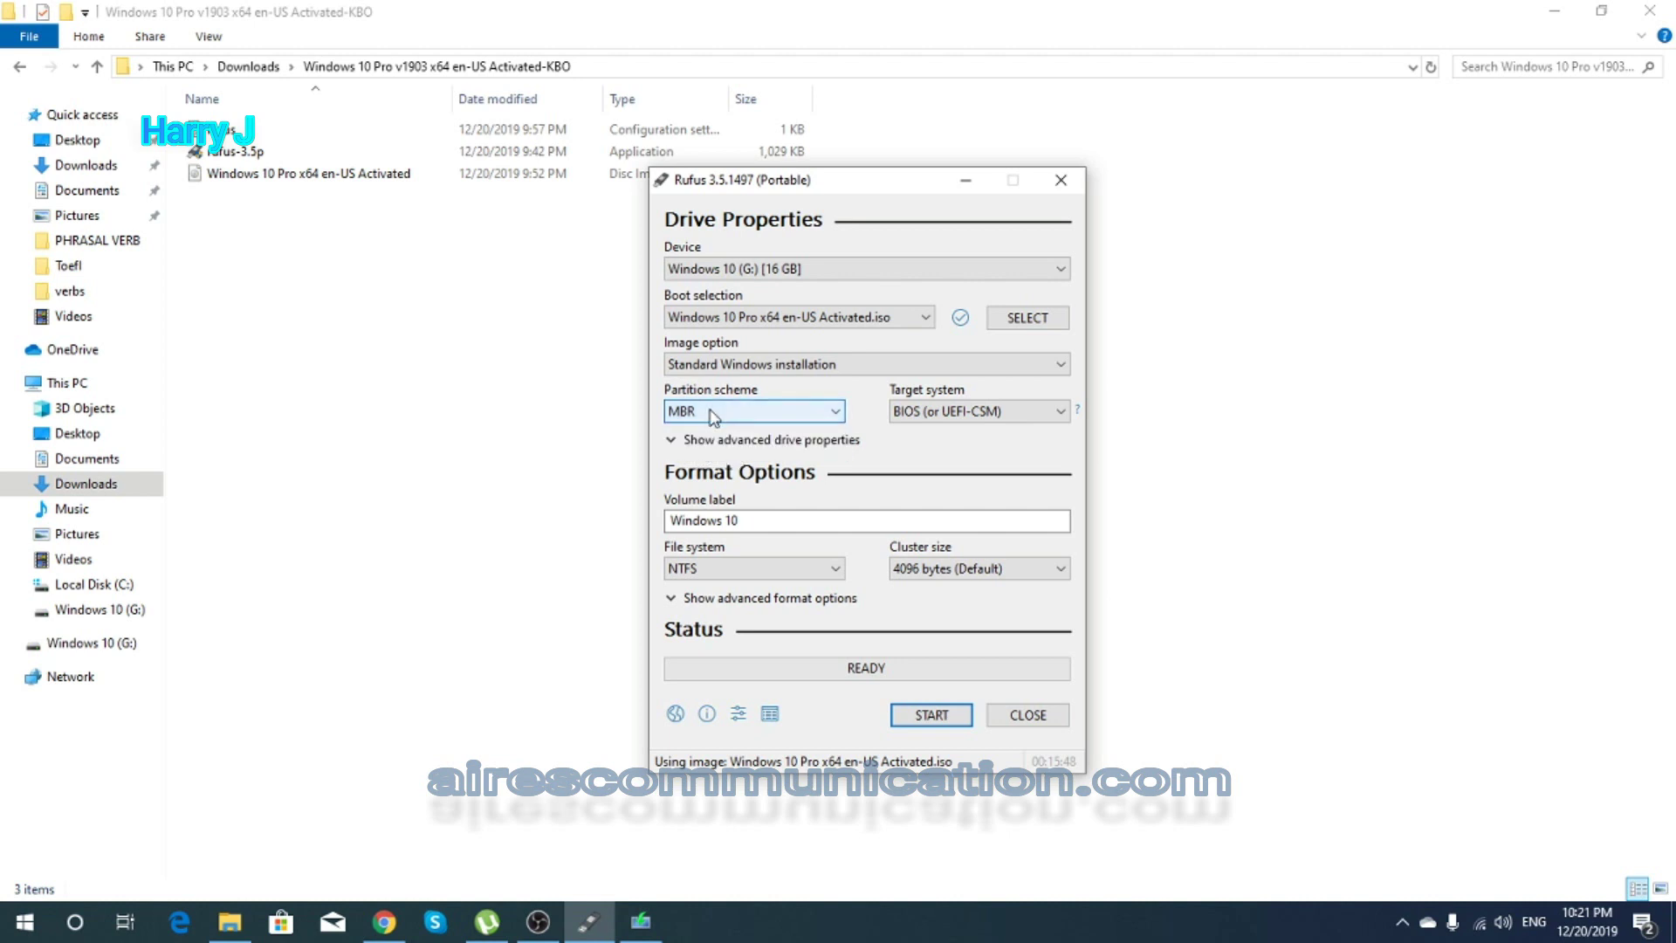
pyautogui.click(760, 412)
pyautogui.click(747, 416)
pyautogui.click(746, 417)
pyautogui.click(748, 448)
pyautogui.click(768, 411)
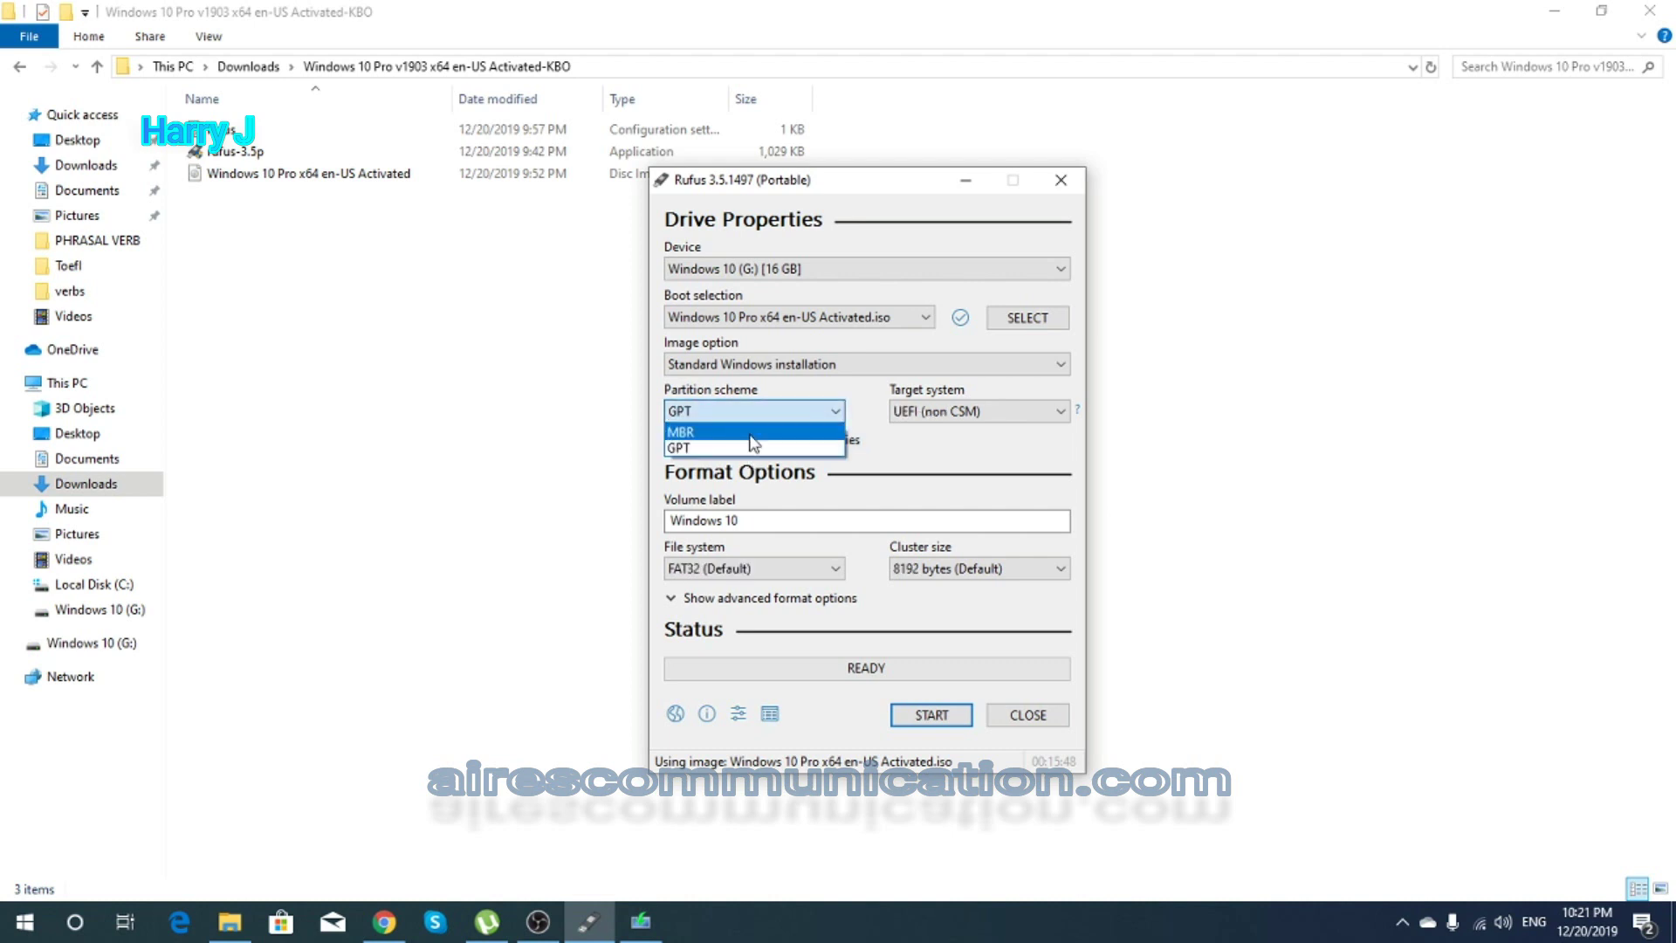
pyautogui.click(753, 432)
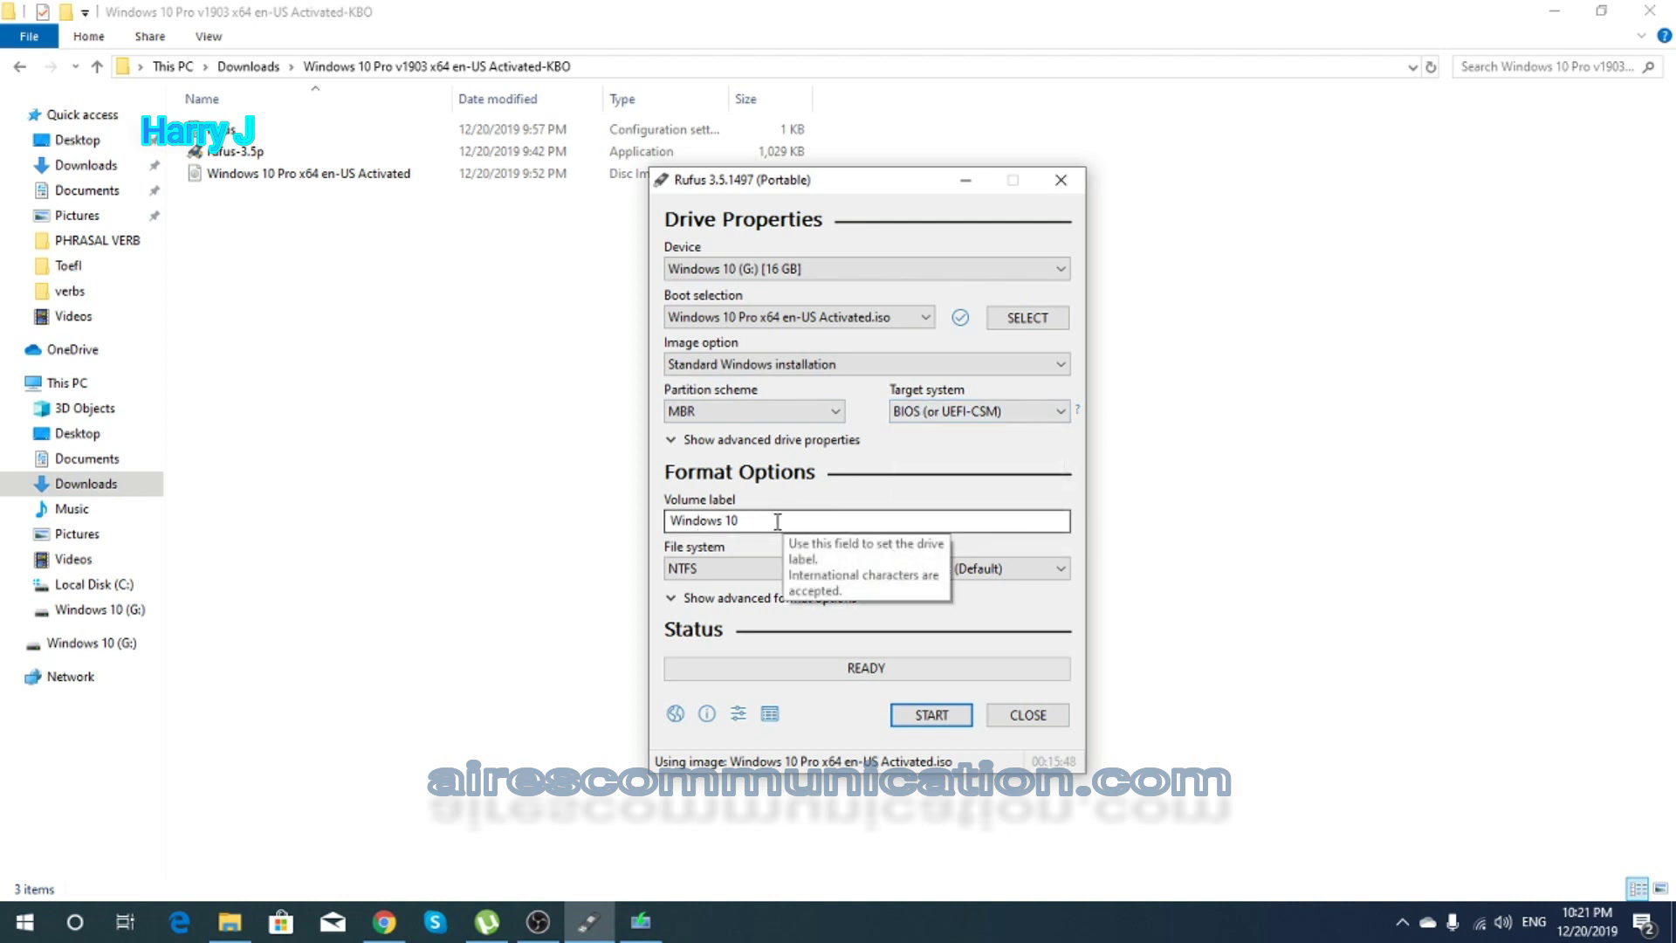
pyautogui.moveTo(764, 520); pyautogui.dragTo(662, 533)
pyautogui.click(831, 520)
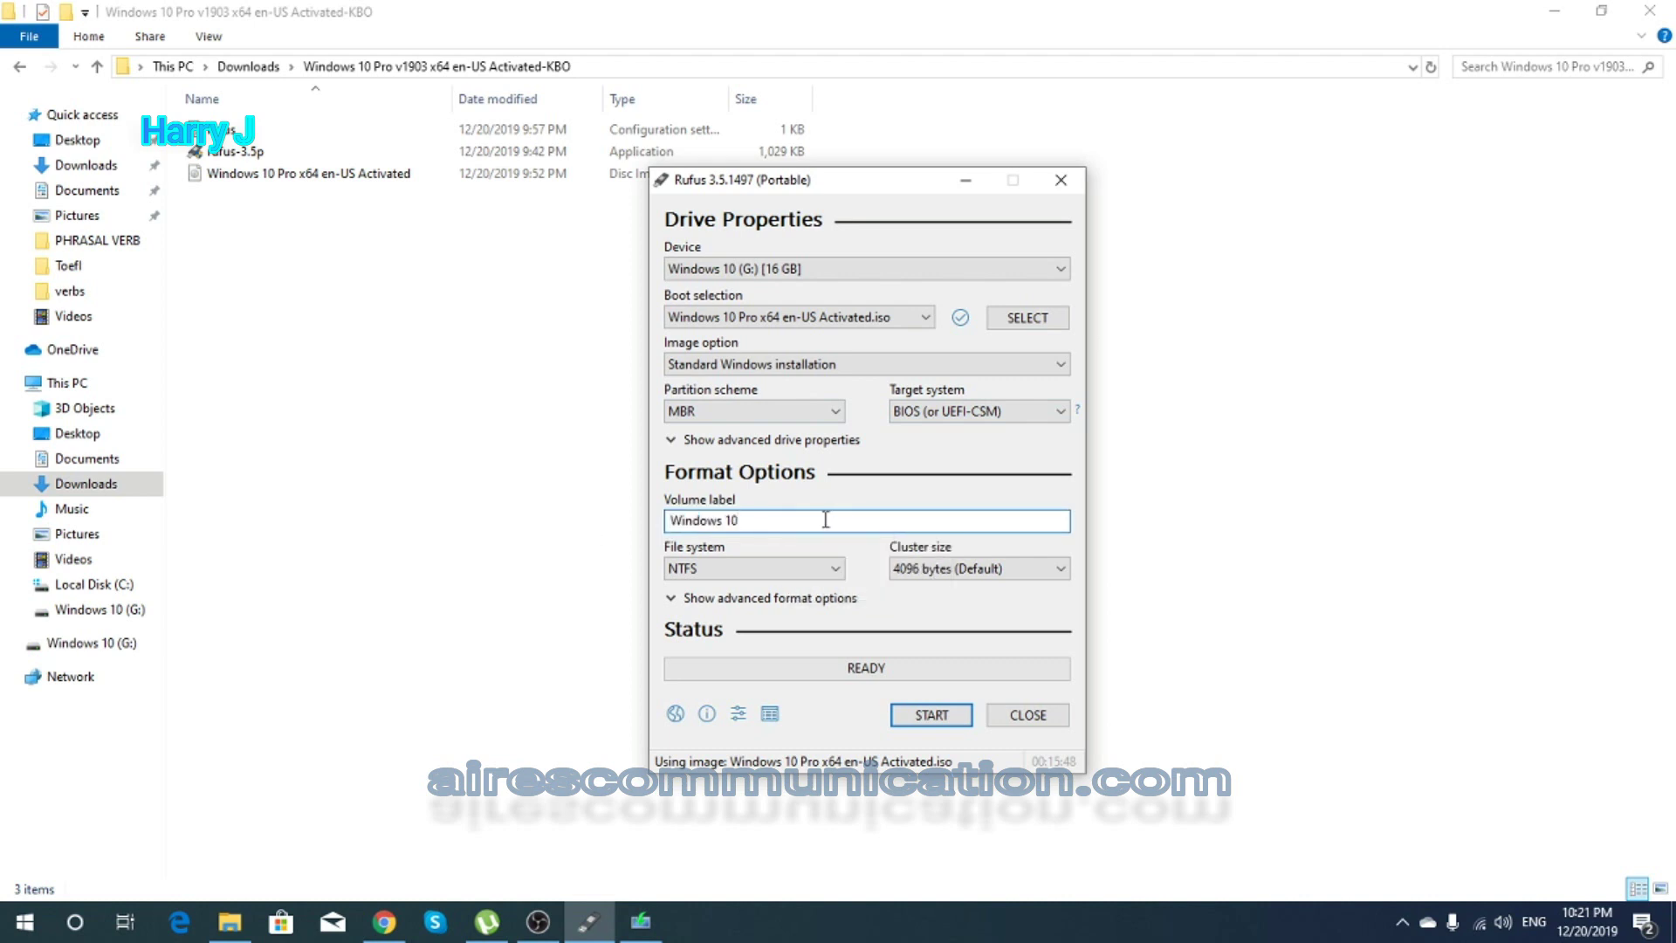
pyautogui.click(709, 571)
pyautogui.click(694, 553)
pyautogui.click(737, 572)
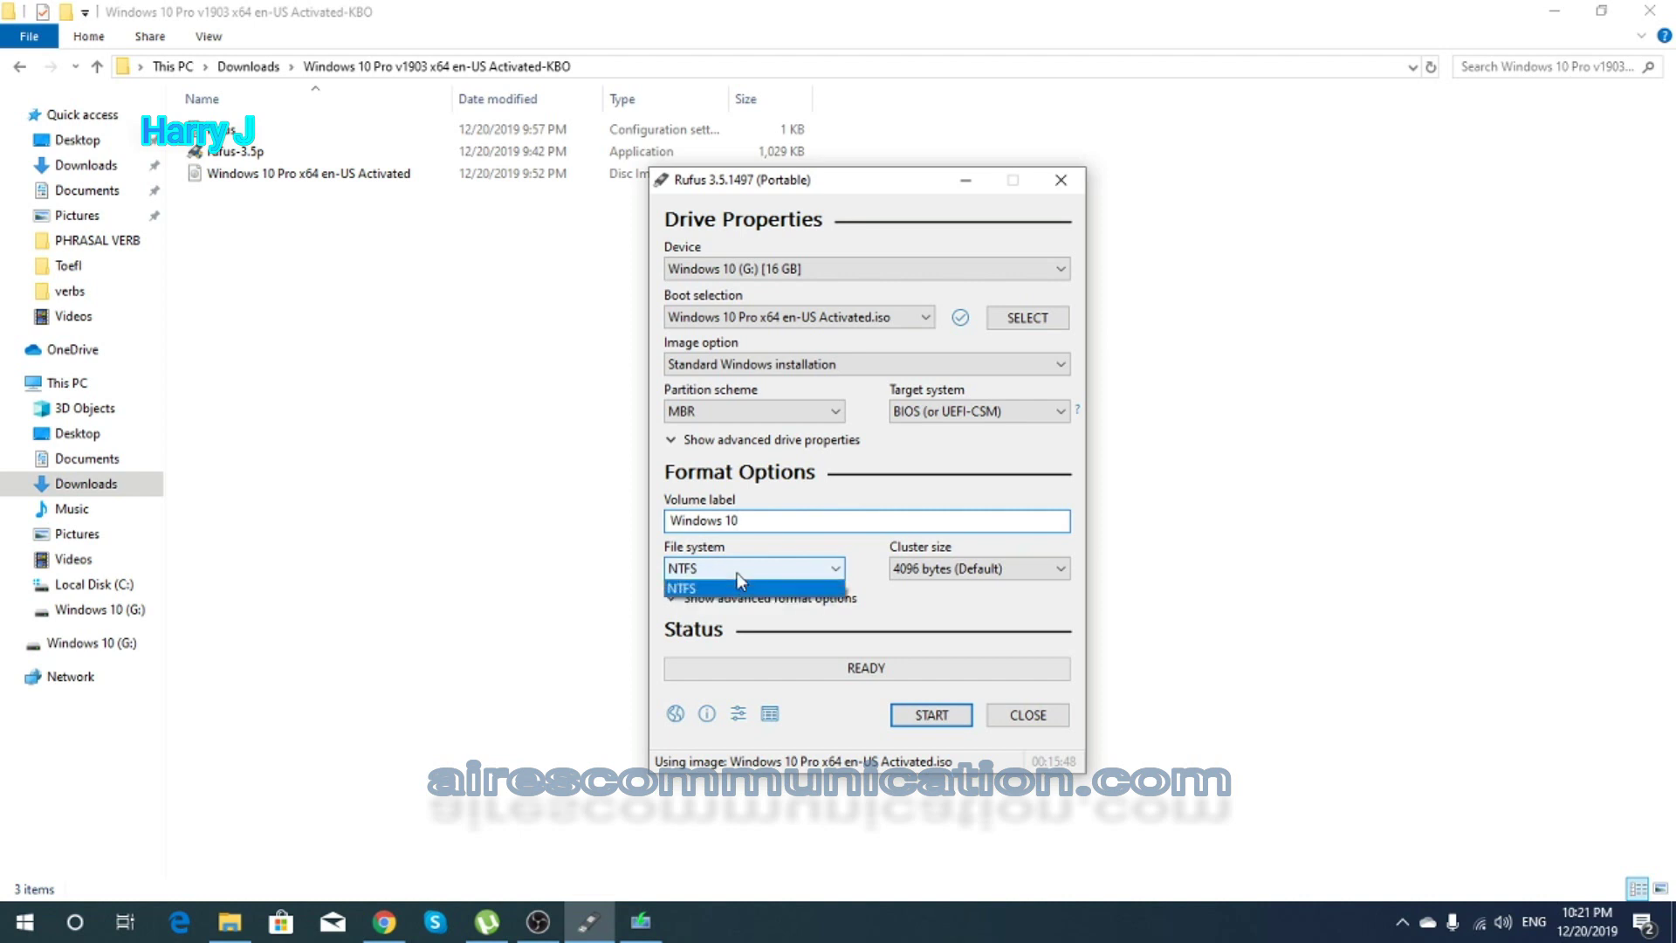
pyautogui.click(737, 572)
pyautogui.click(989, 569)
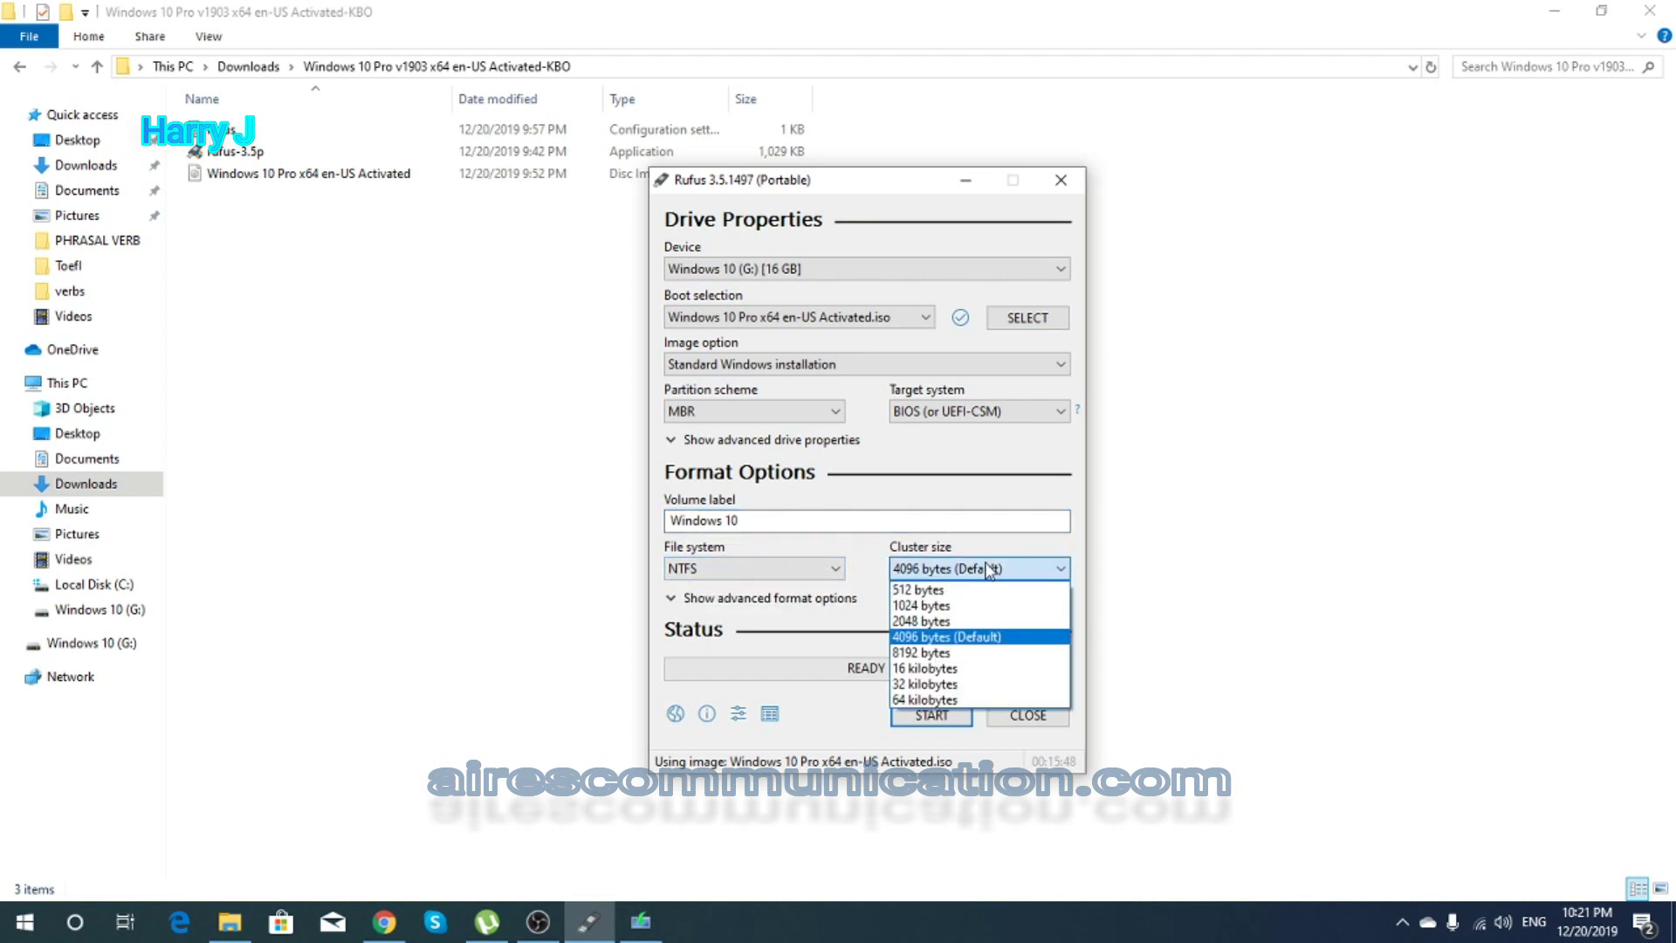
pyautogui.click(989, 570)
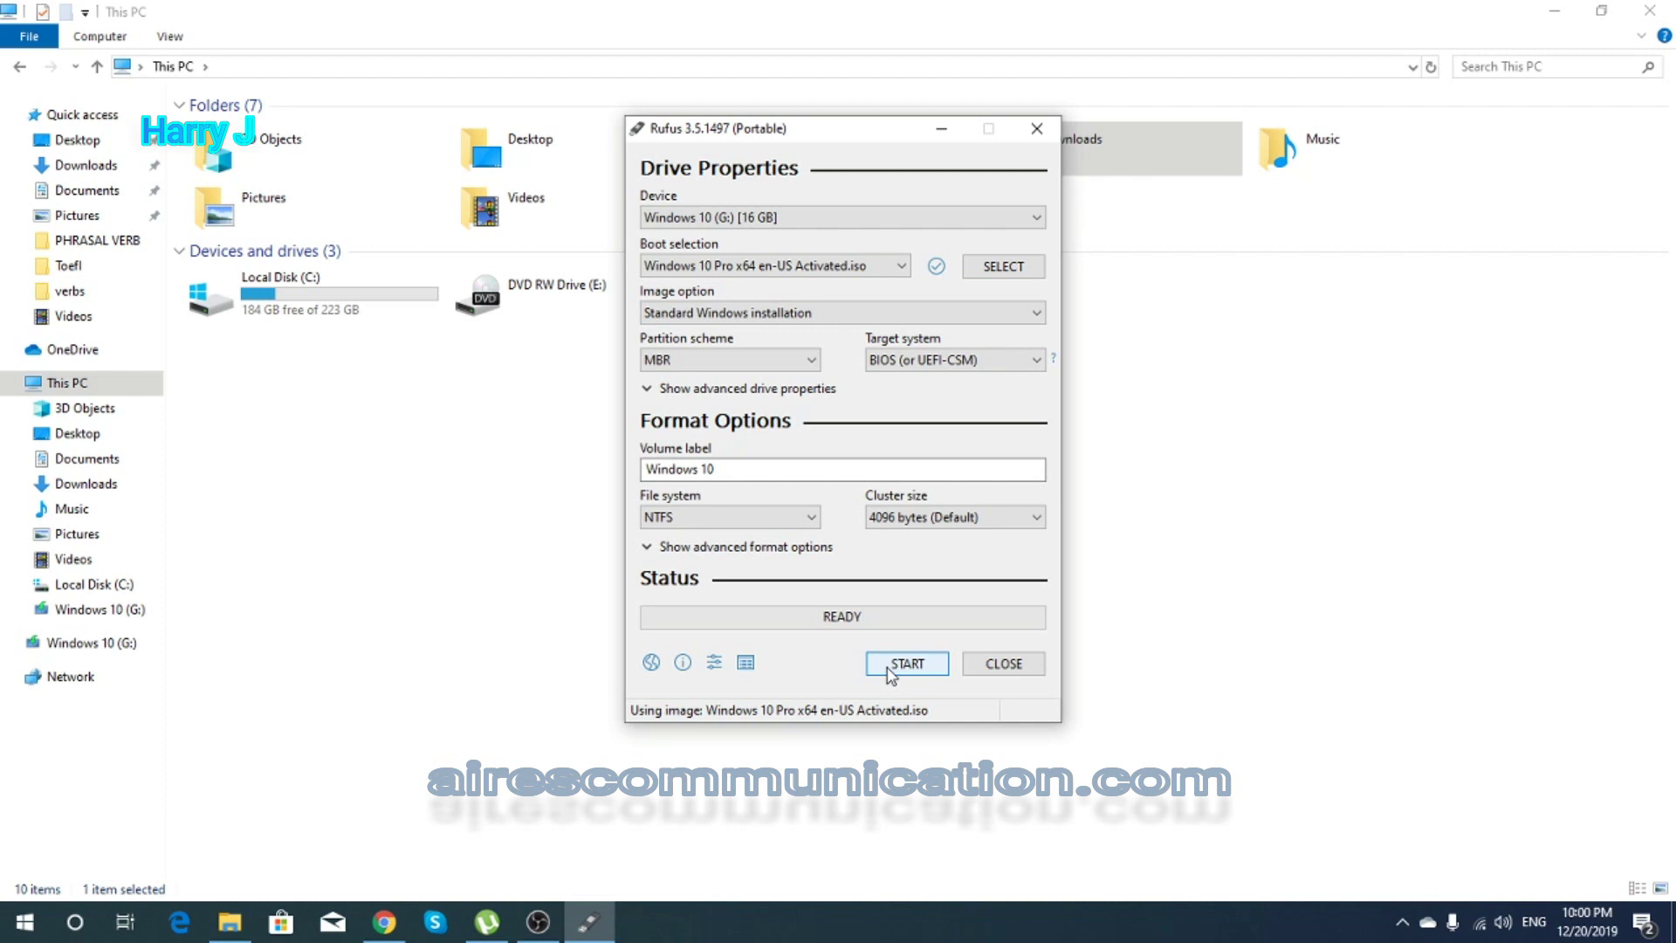
# Start writing the ISO to the 16 GB drive, accepting that its data will be erased
pyautogui.click(888, 669)
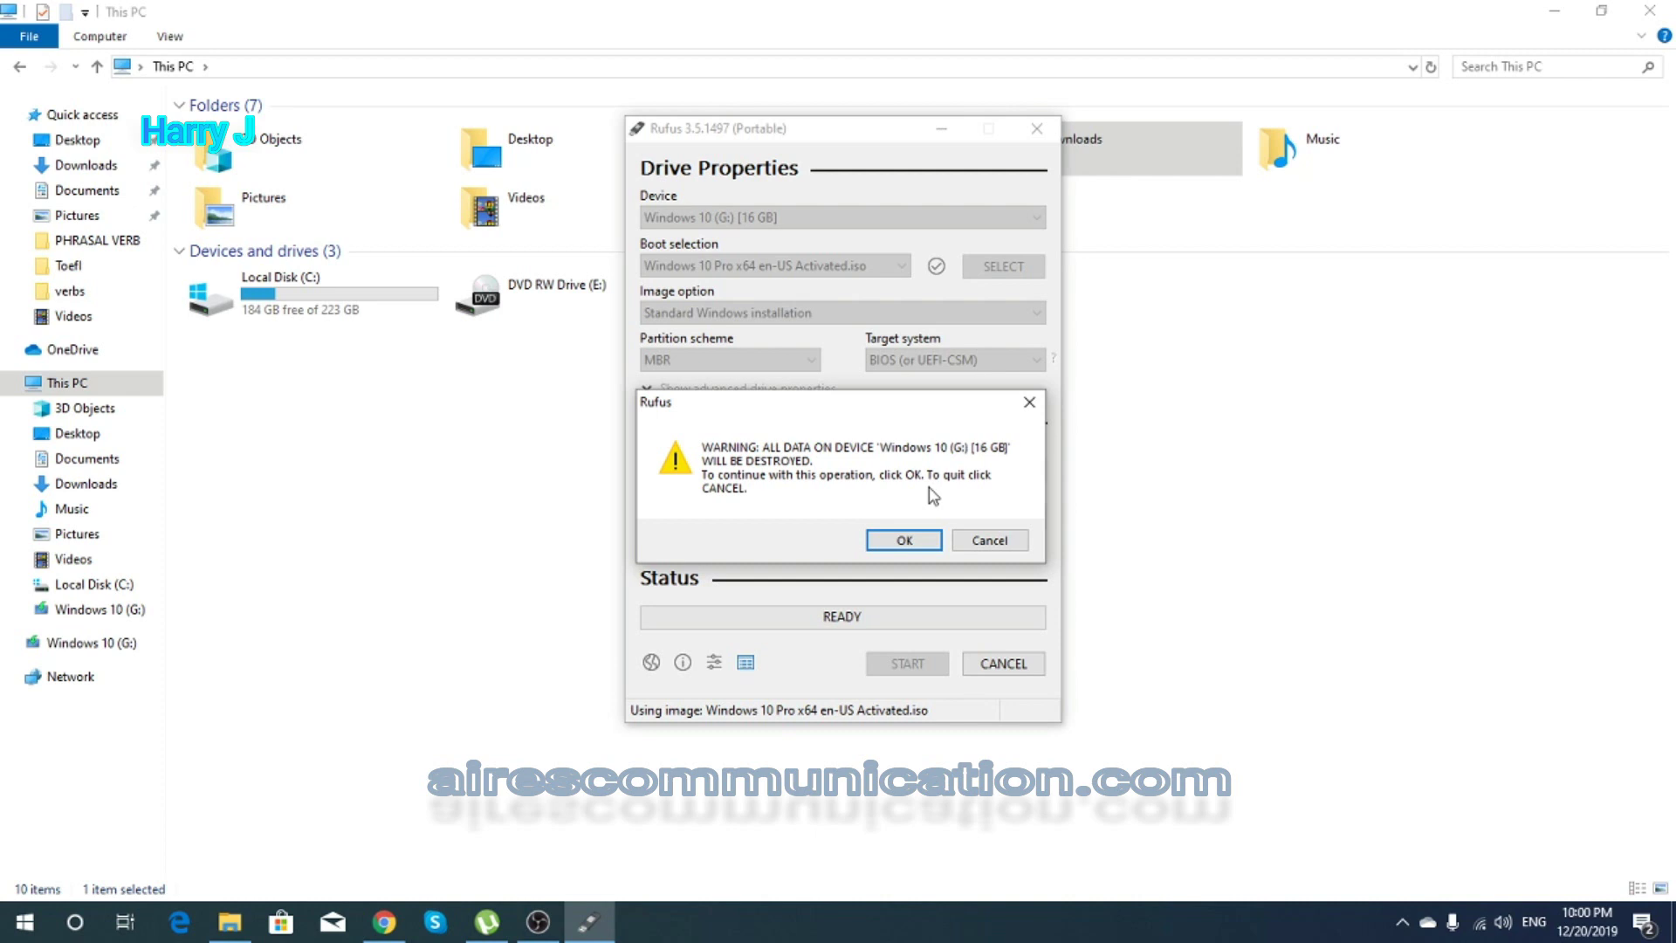
pyautogui.click(900, 541)
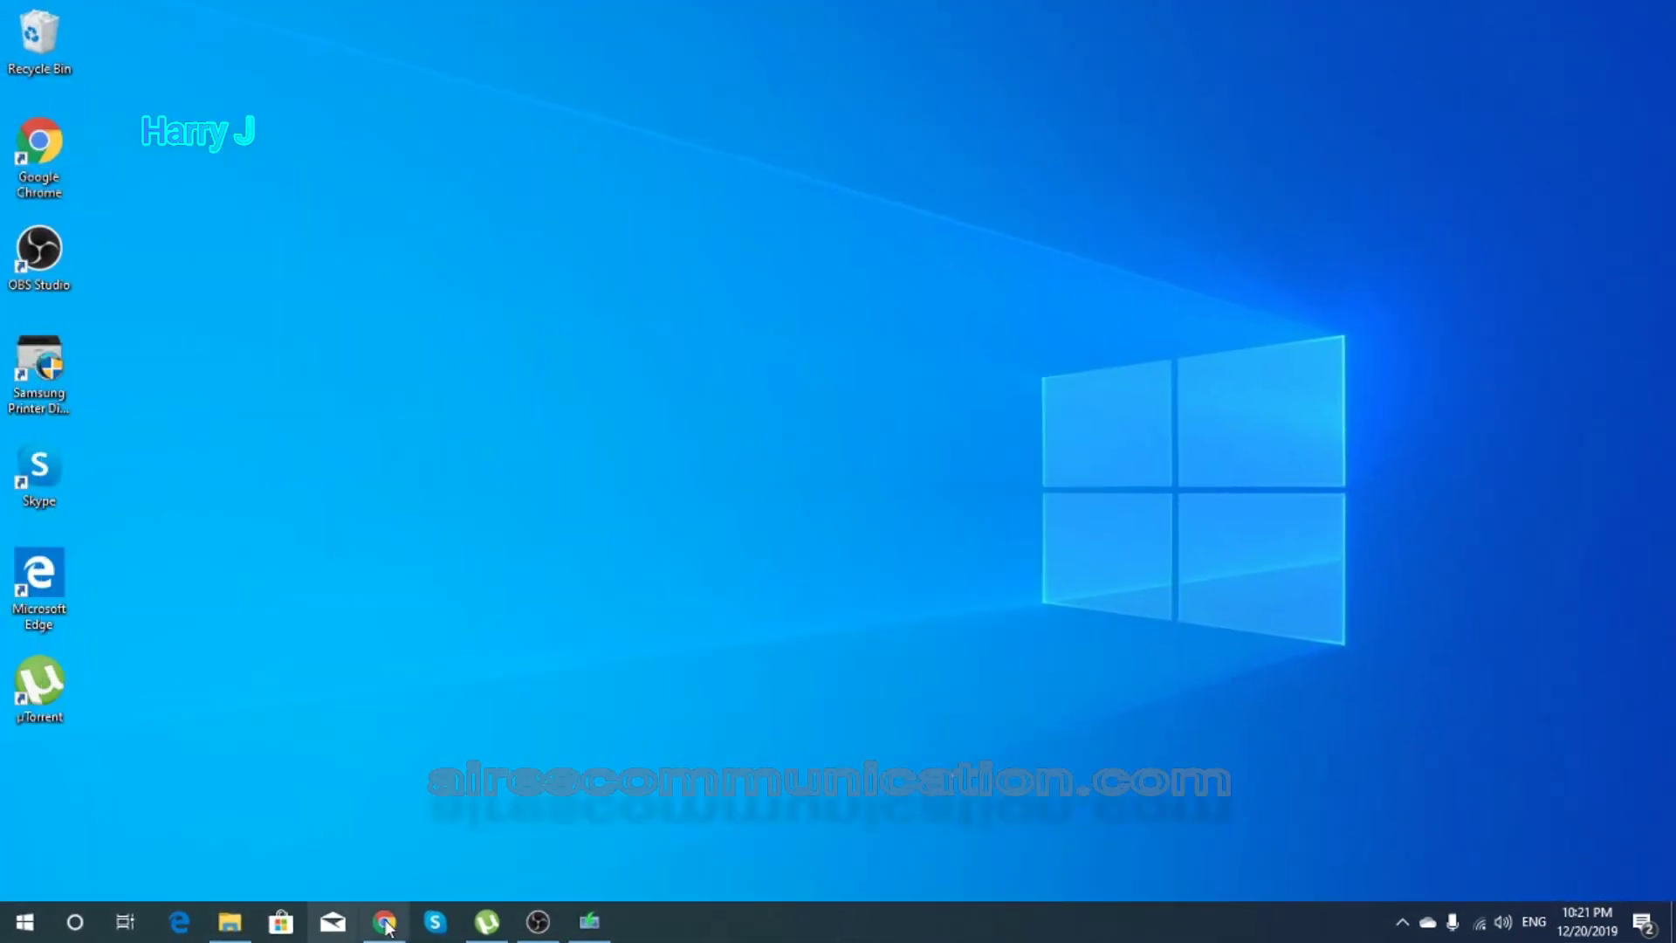
# Open the Windows 10 (G:) USB drive from This PC in File Explorer
pyautogui.click(236, 925)
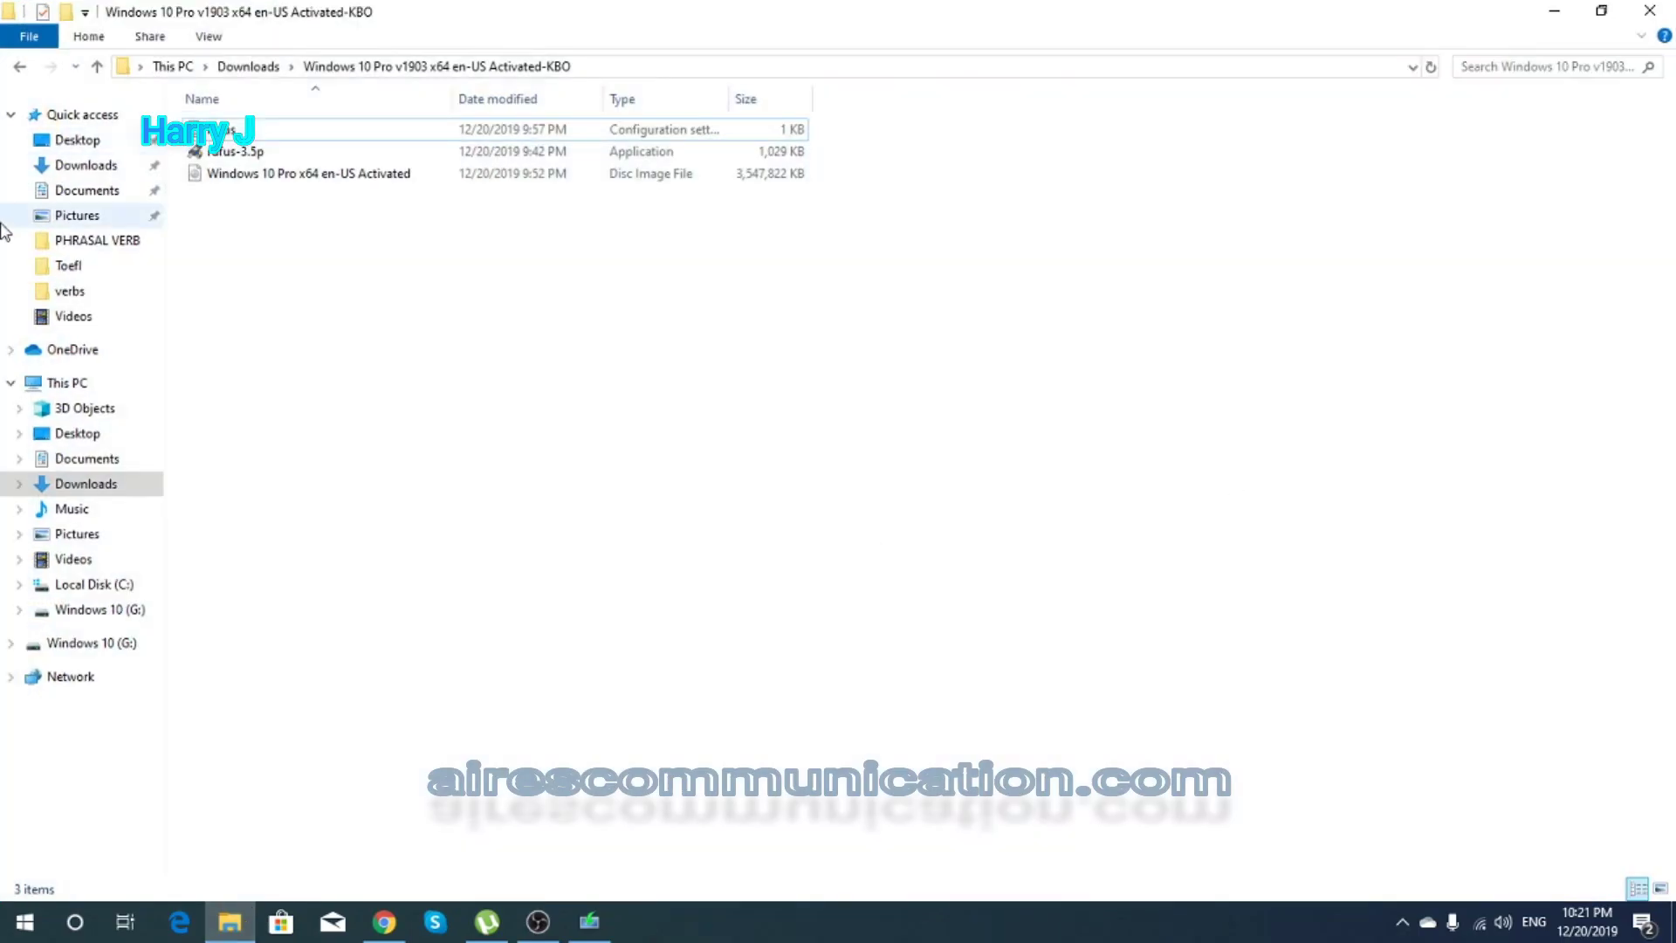
pyautogui.click(83, 486)
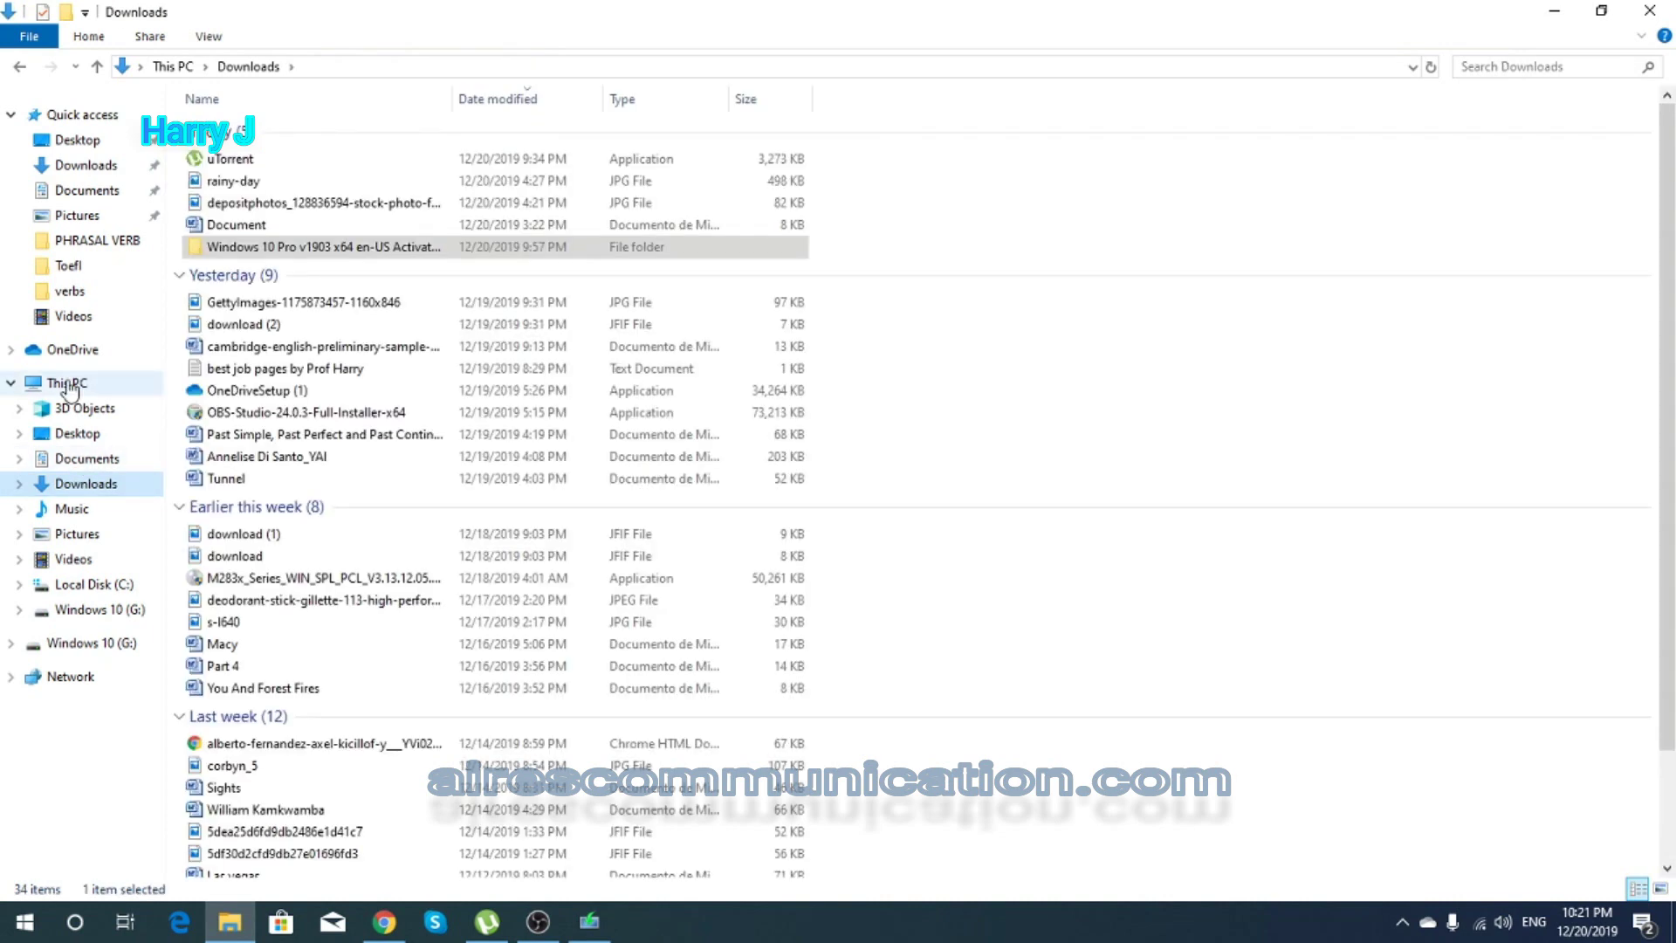
pyautogui.click(60, 382)
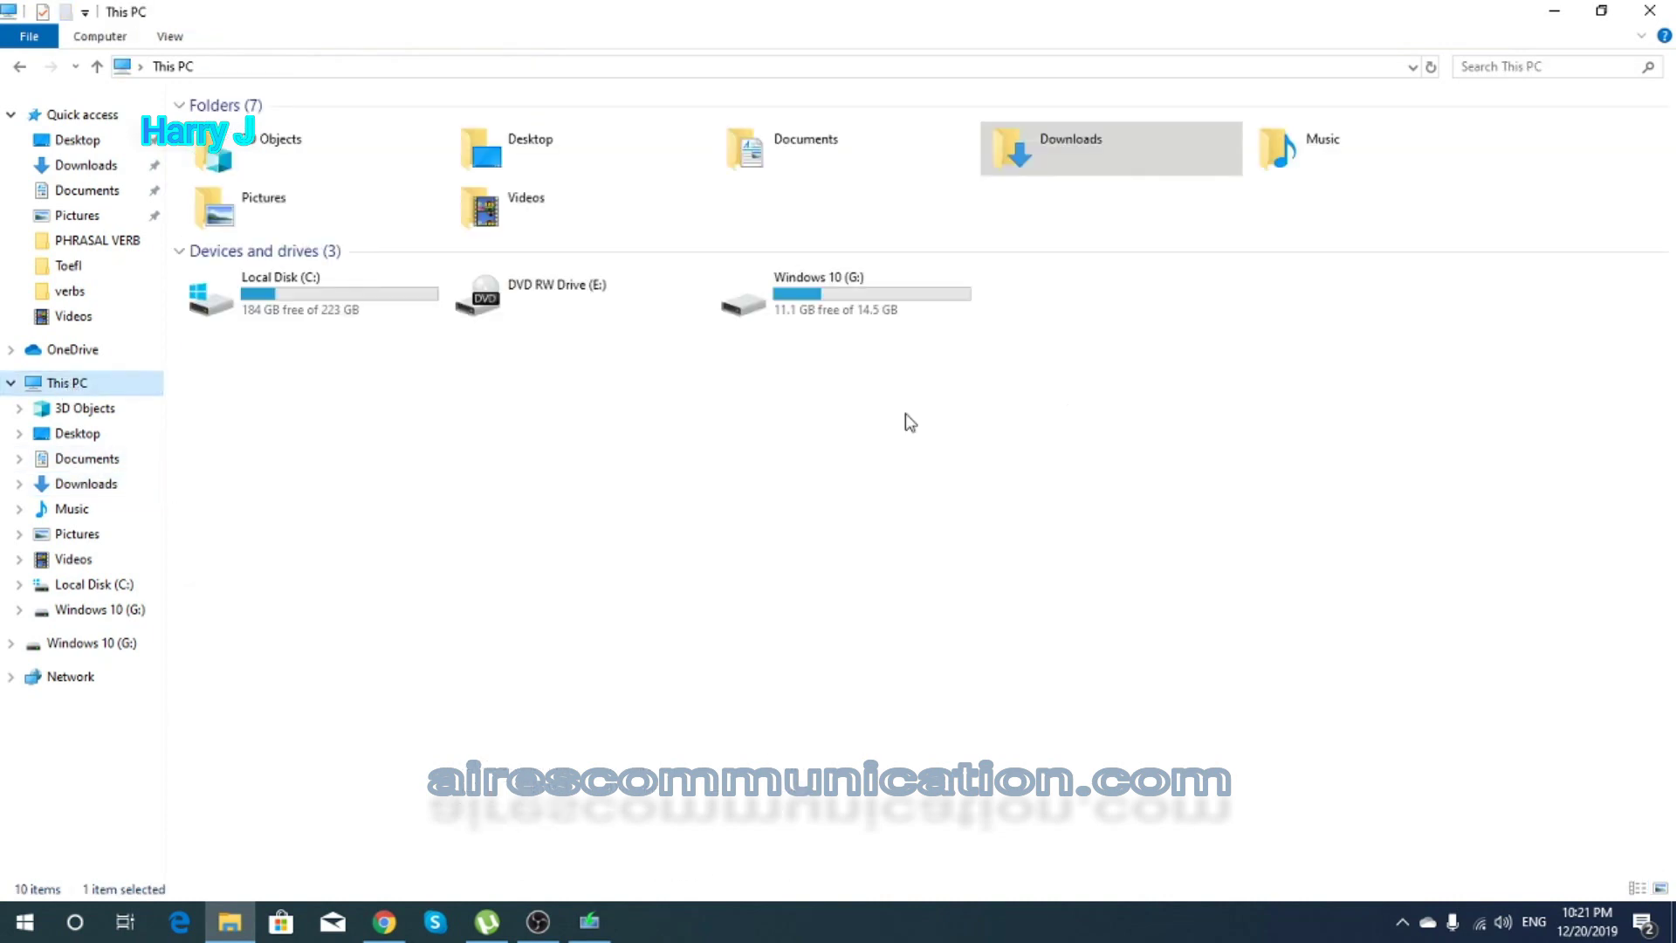
pyautogui.doubleClick(829, 303)
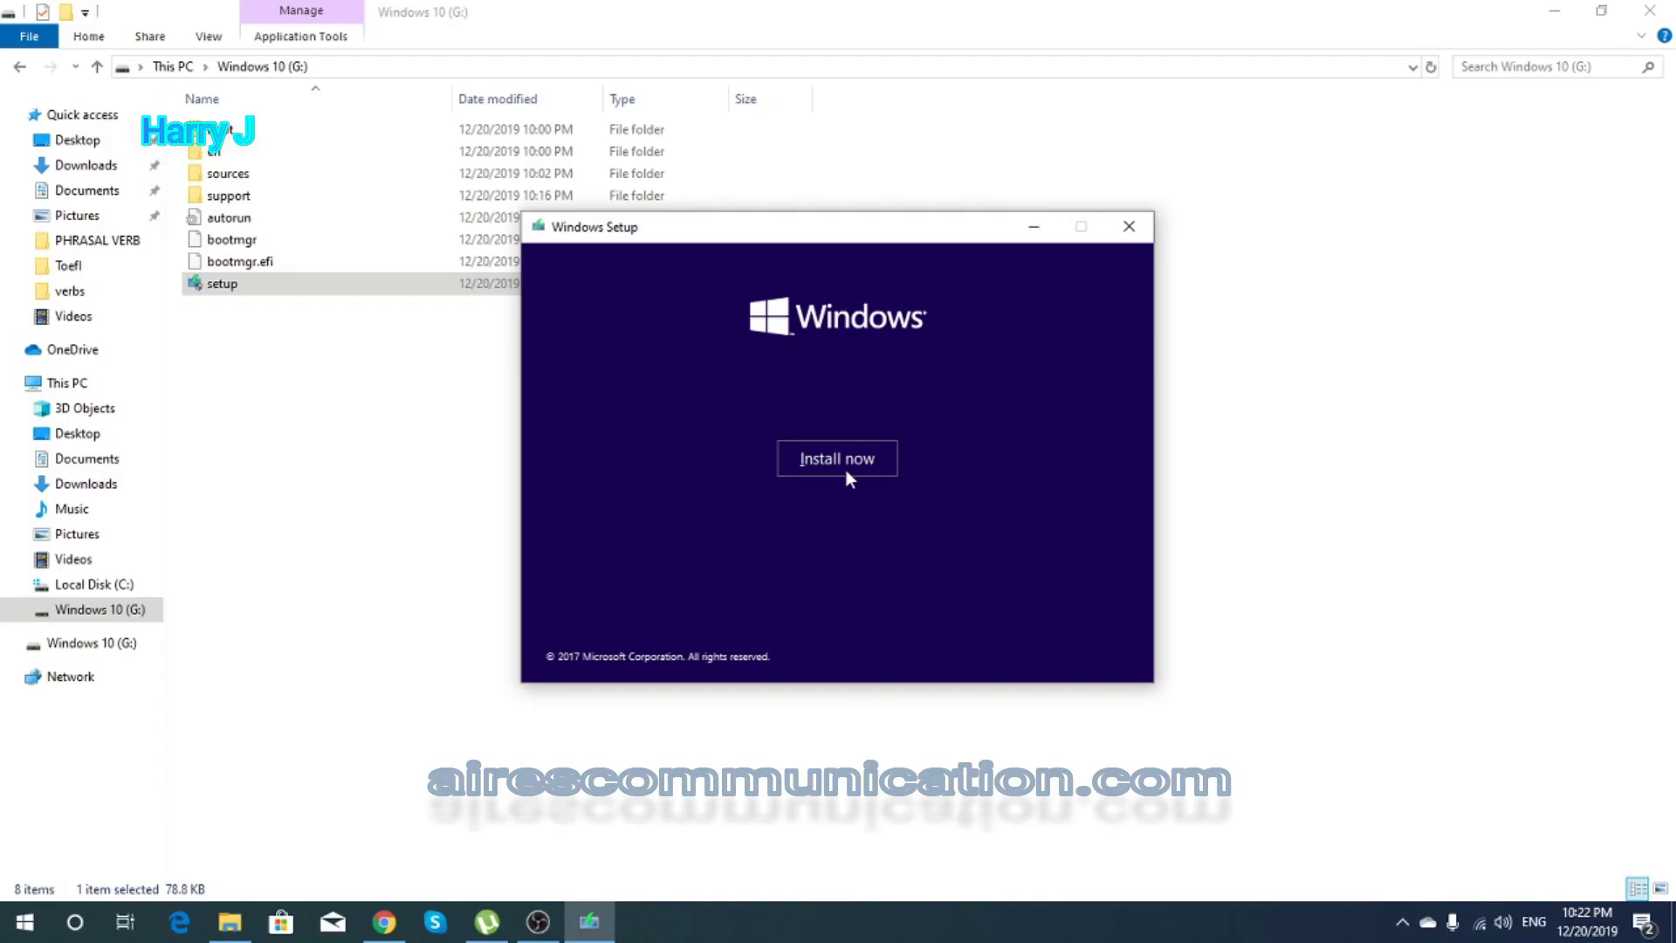
# Begin Windows installation without updates, then quit setup at the license terms
pyautogui.click(842, 461)
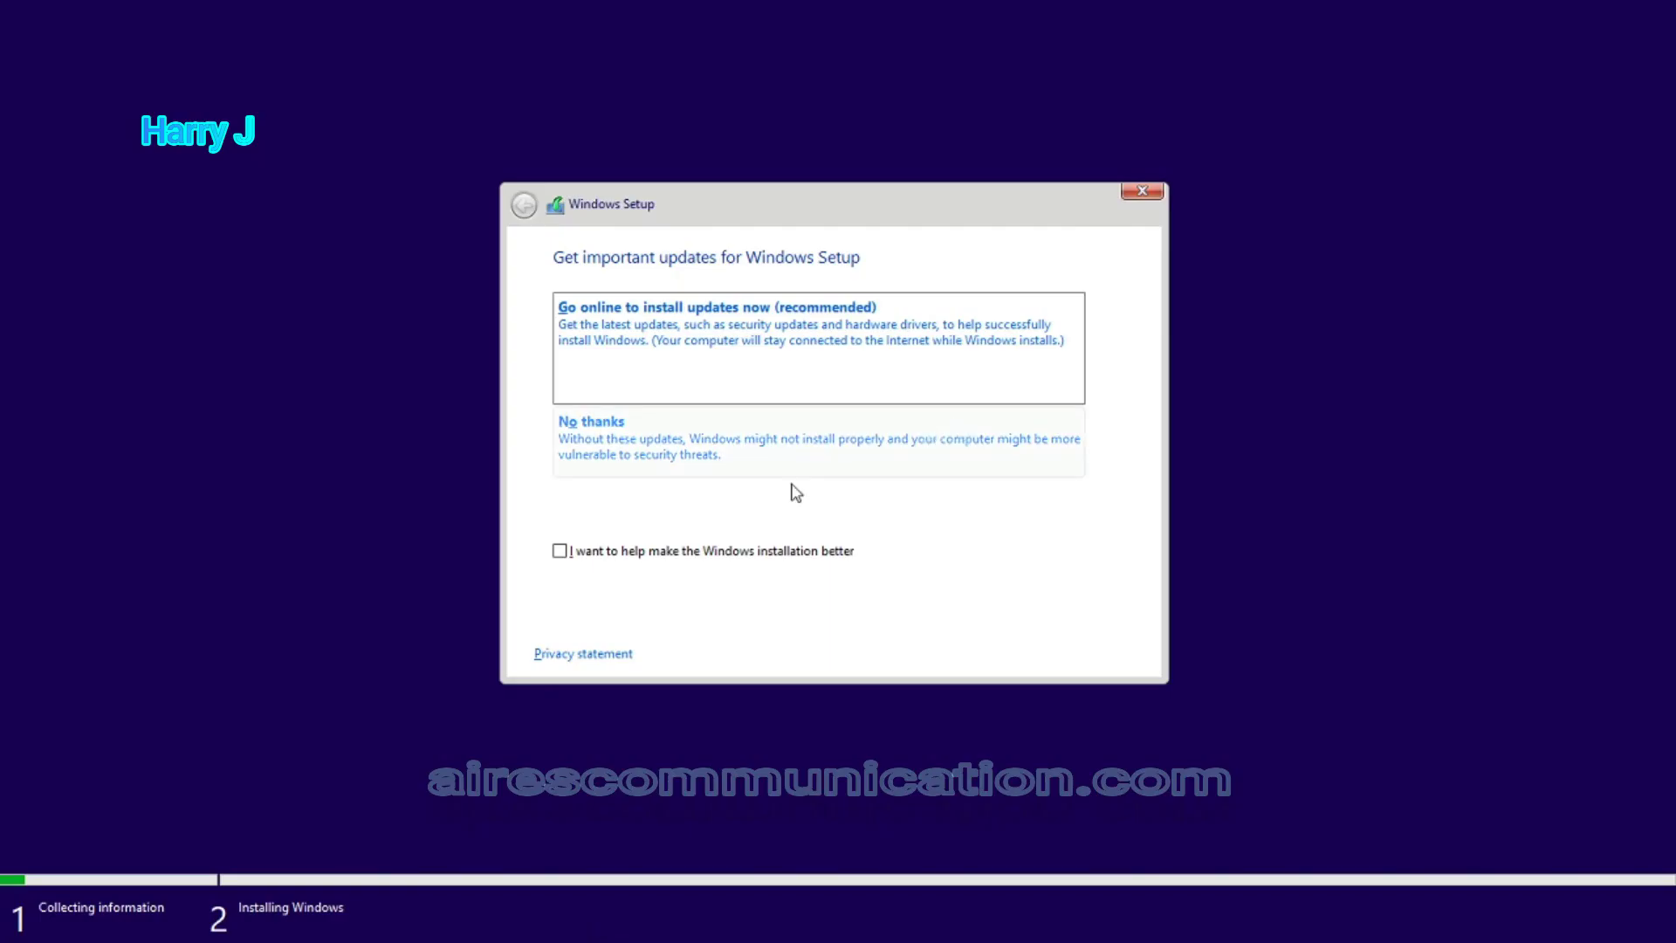
pyautogui.click(645, 452)
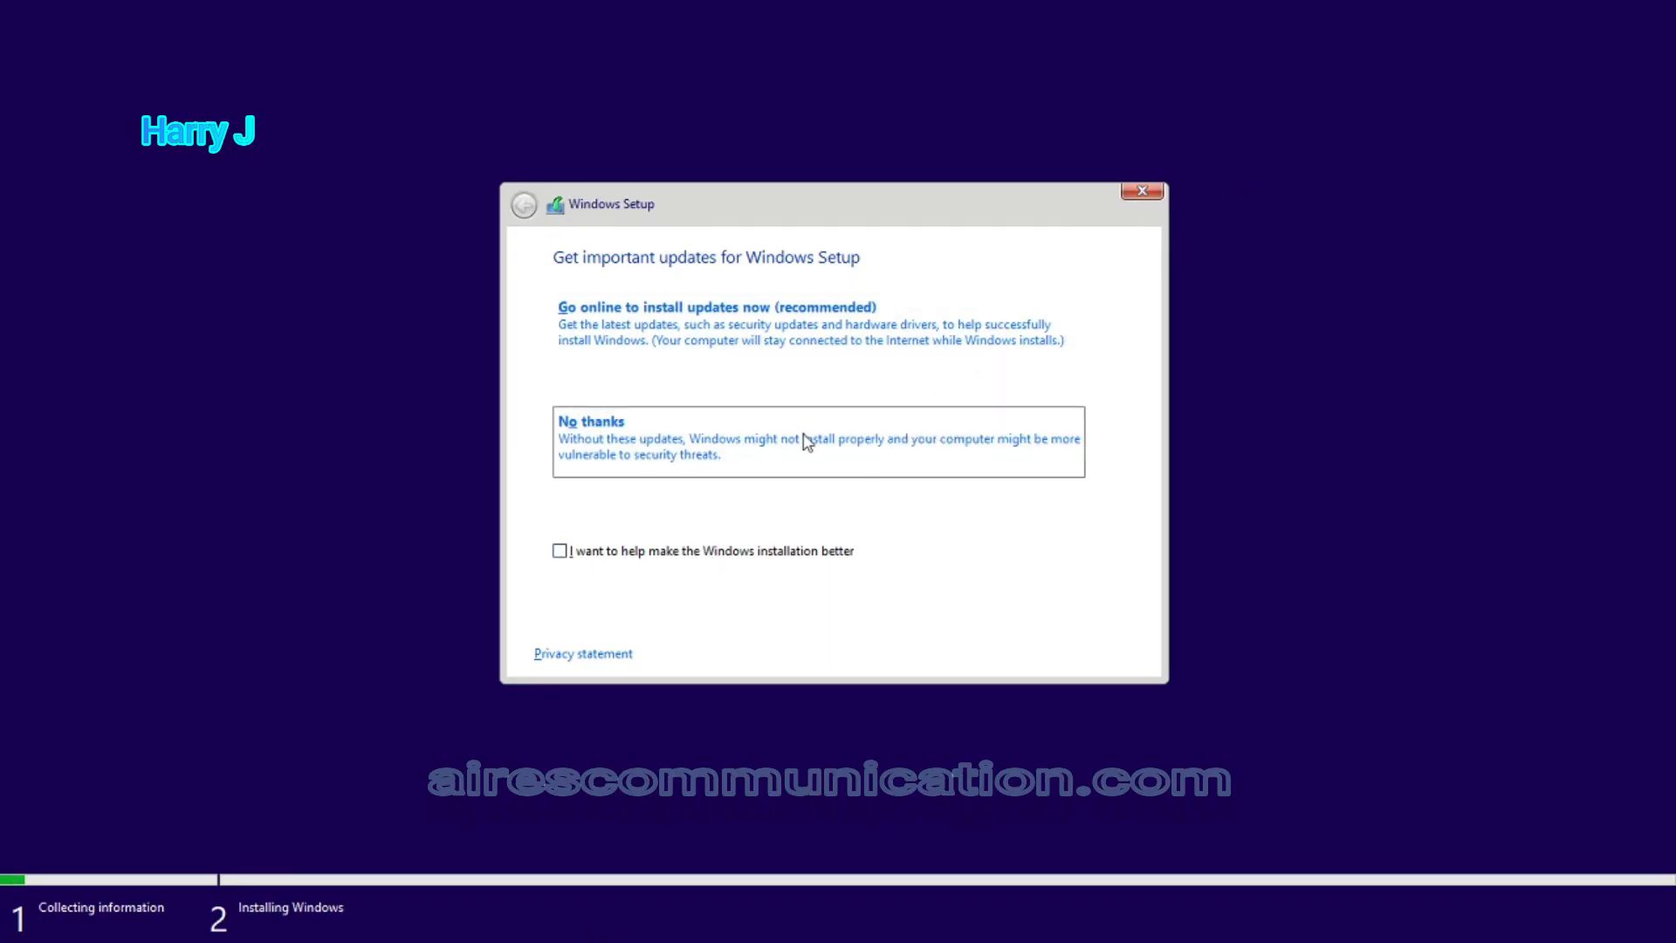
pyautogui.click(1133, 195)
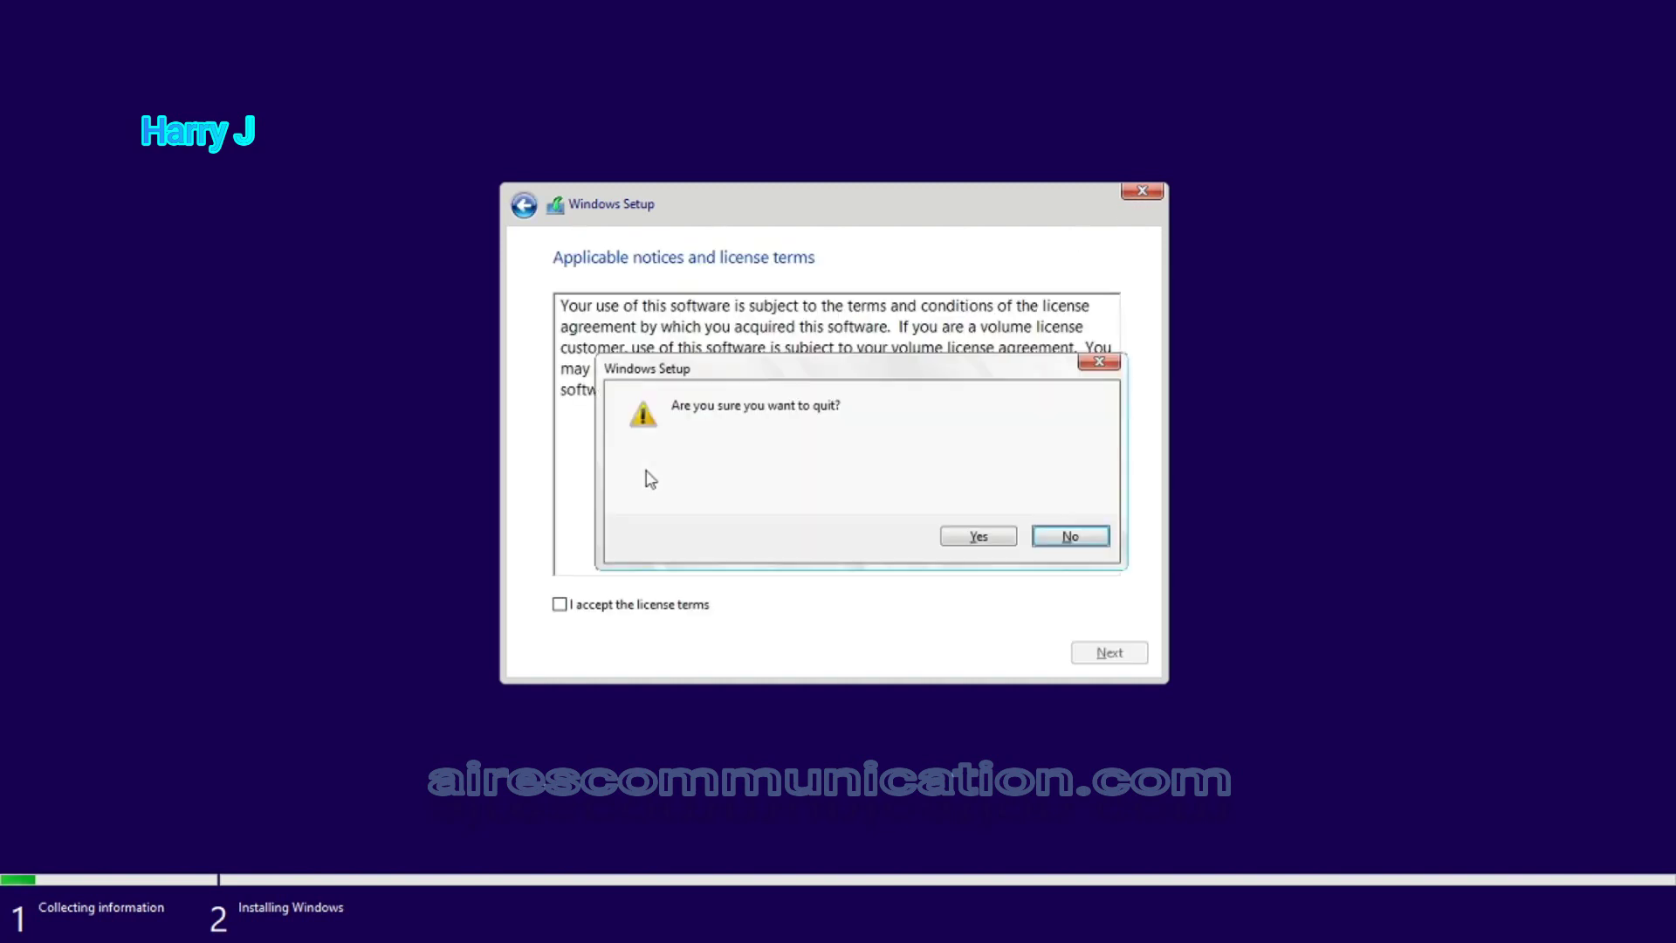
pyautogui.click(977, 536)
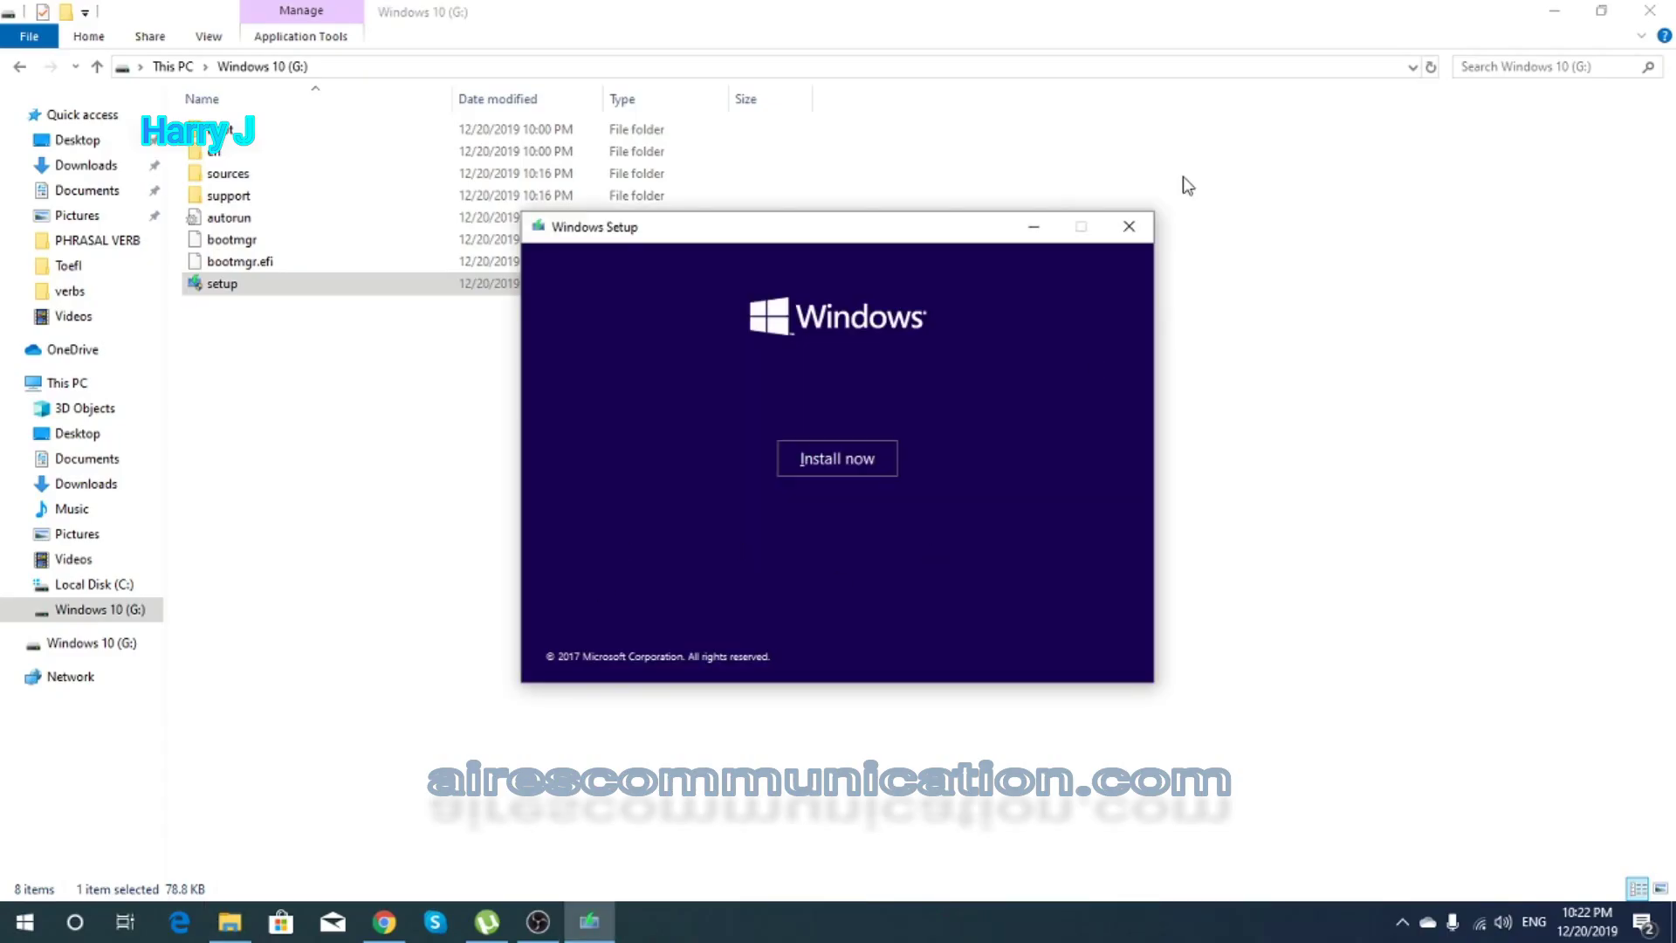
pyautogui.click(1128, 226)
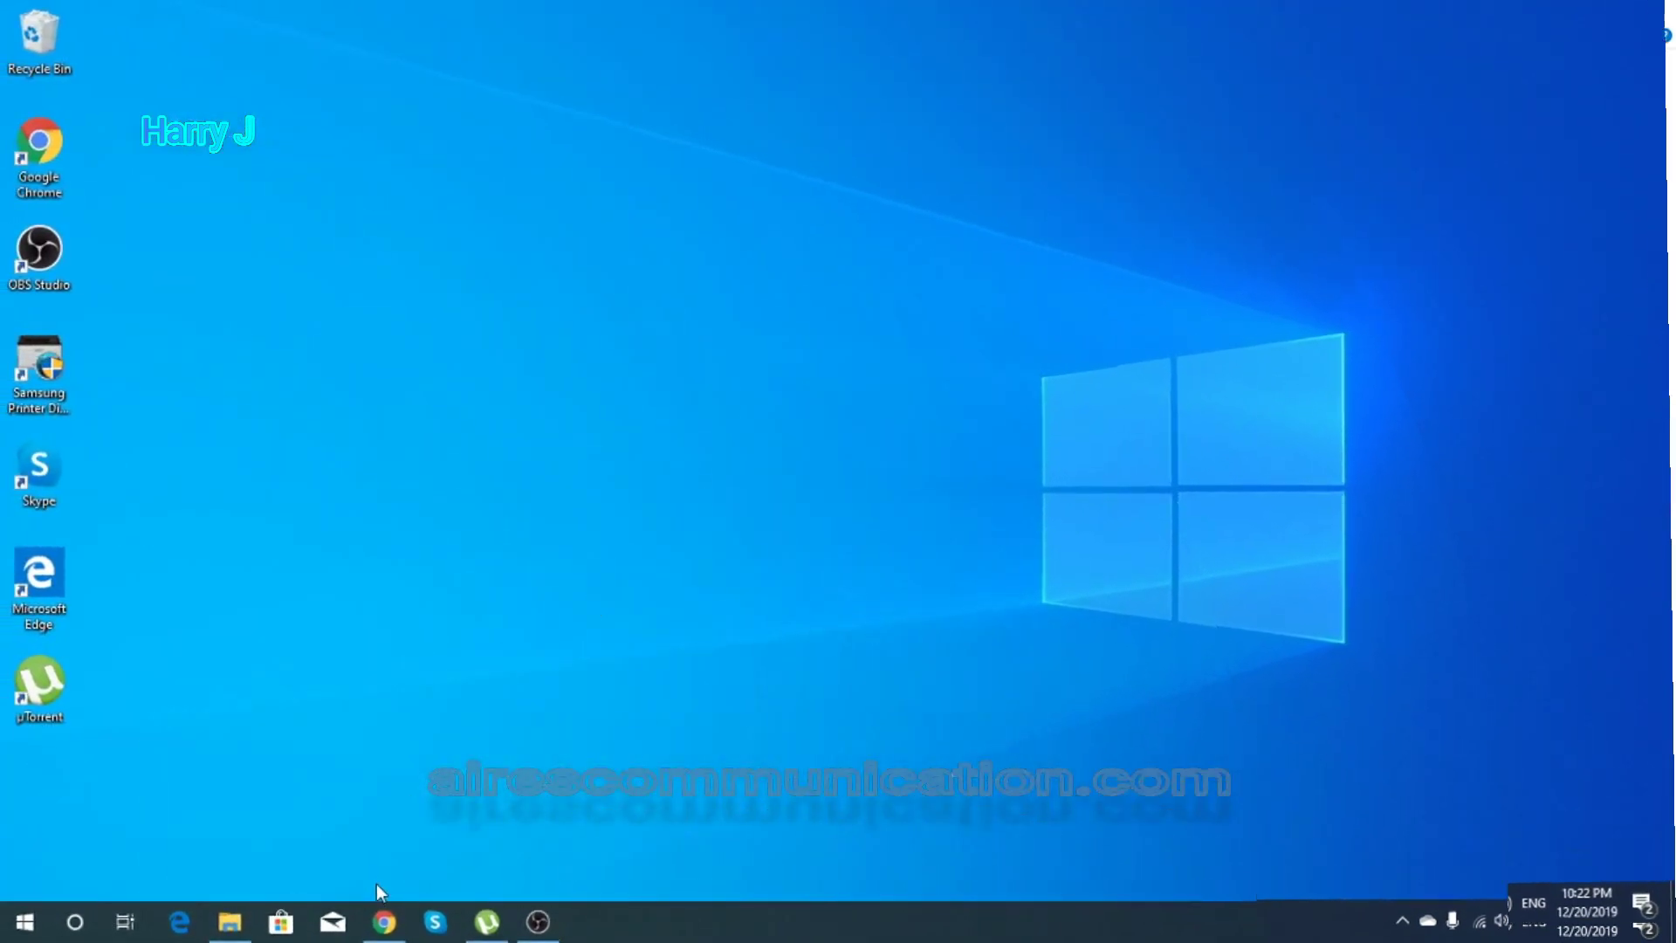
# Open the Aires Communication YouTube channel page in Chrome
pyautogui.click(404, 919)
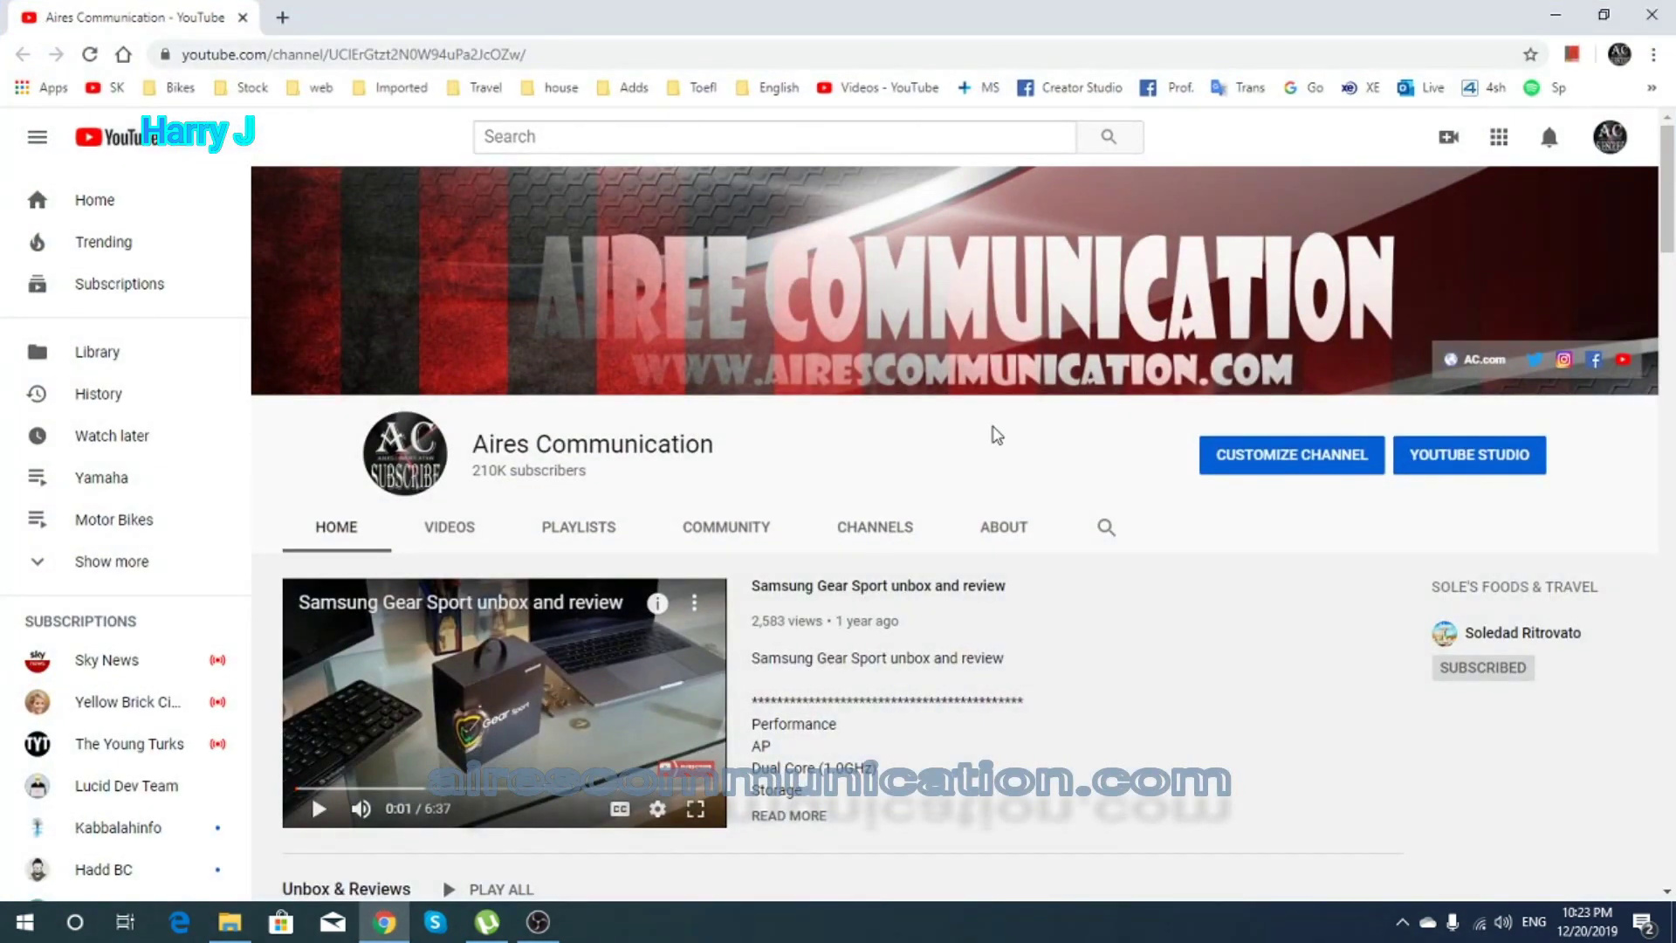